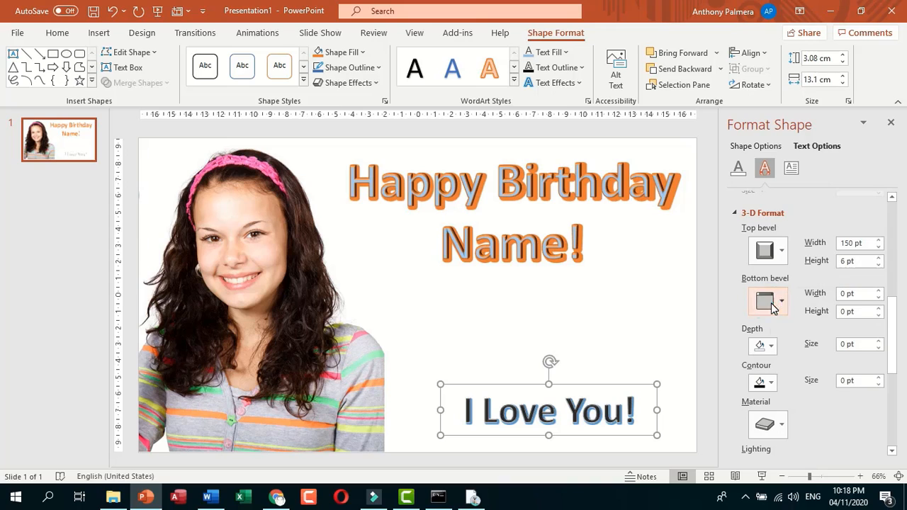
- Adjust the depth size and the bottom and top bevel widths of the "I Love You!" text's 3-D format
left_click(843, 346)
type("2")
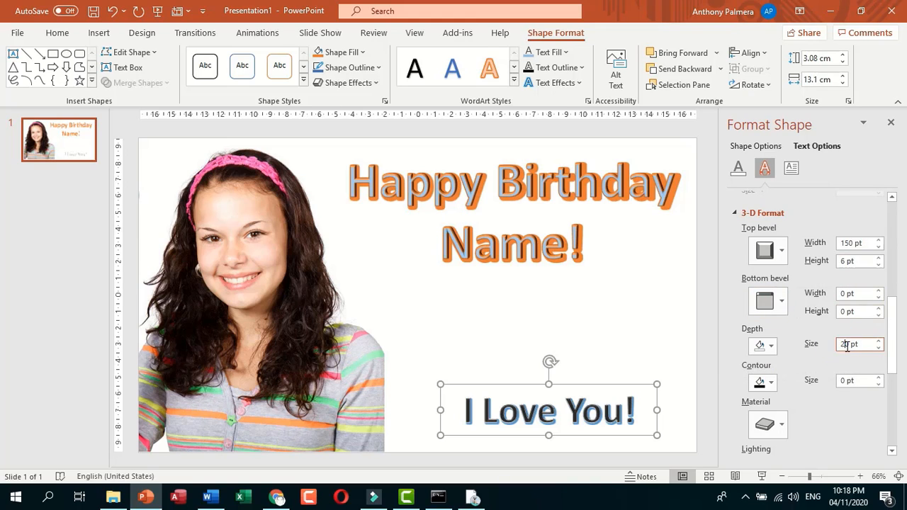
left_click(843, 294)
type("2")
left_click(843, 243)
key("BackSpace")
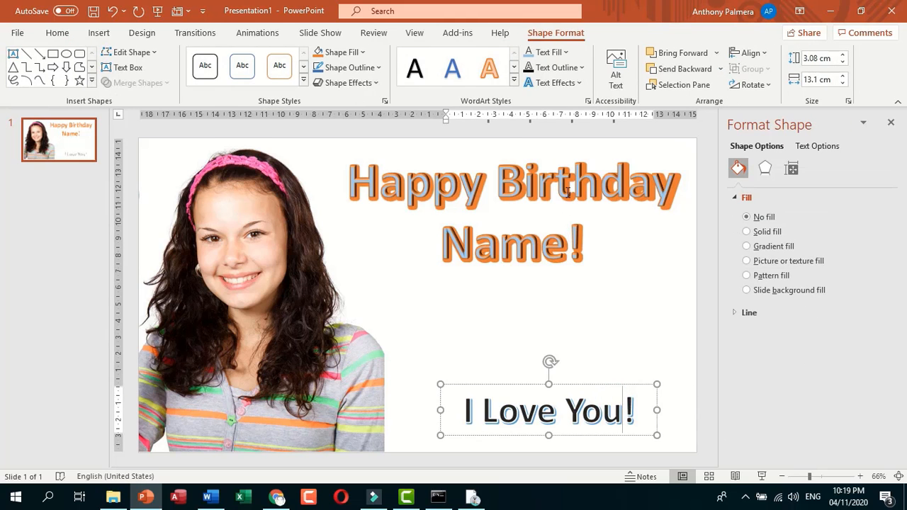
left_click(567, 193)
left_click(583, 322)
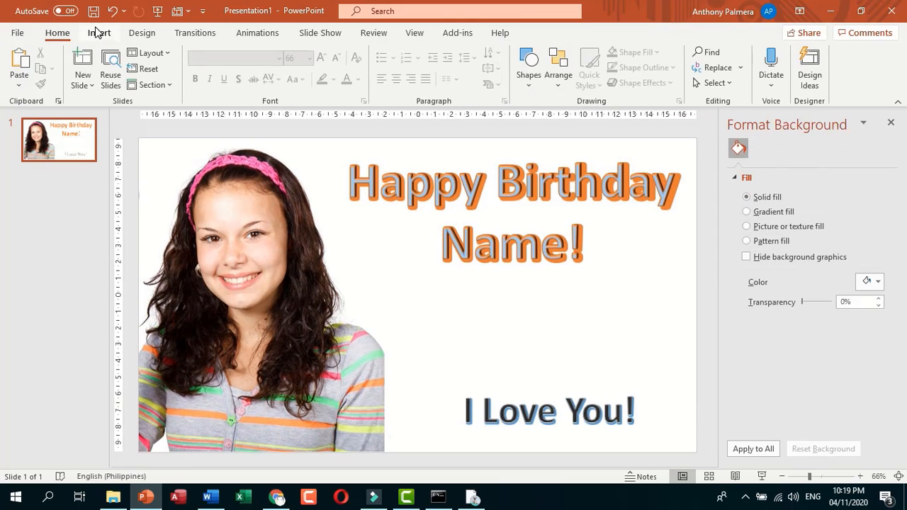
- Search online pictures for "birthday animated cake" to add to the slide
left_click(98, 33)
left_click(124, 76)
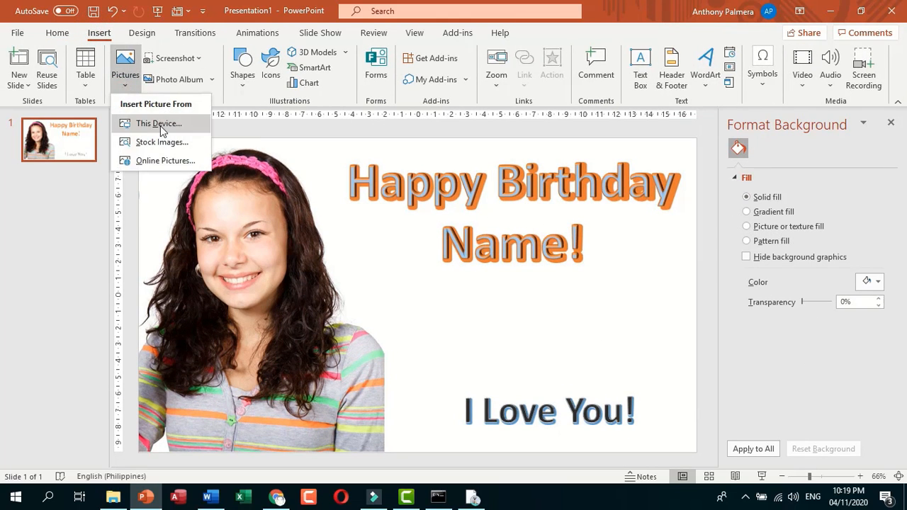
left_click(178, 159)
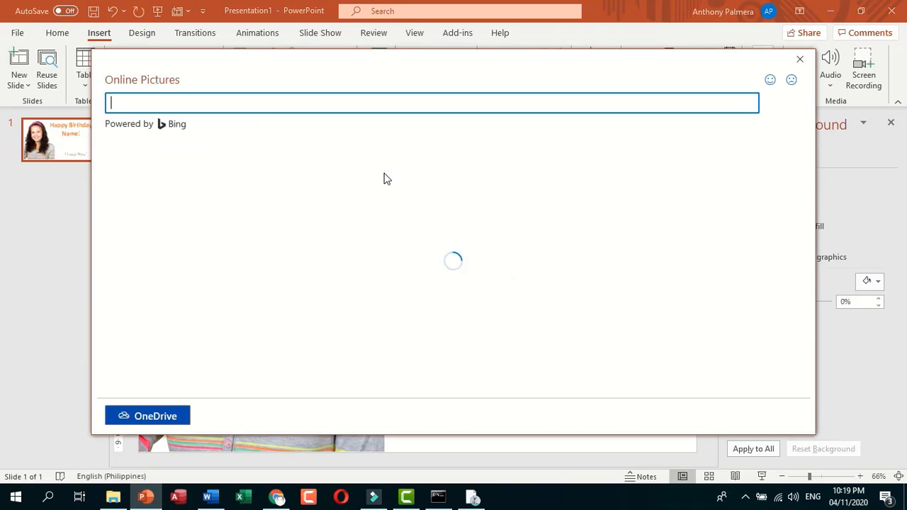
type("birthday animated cake")
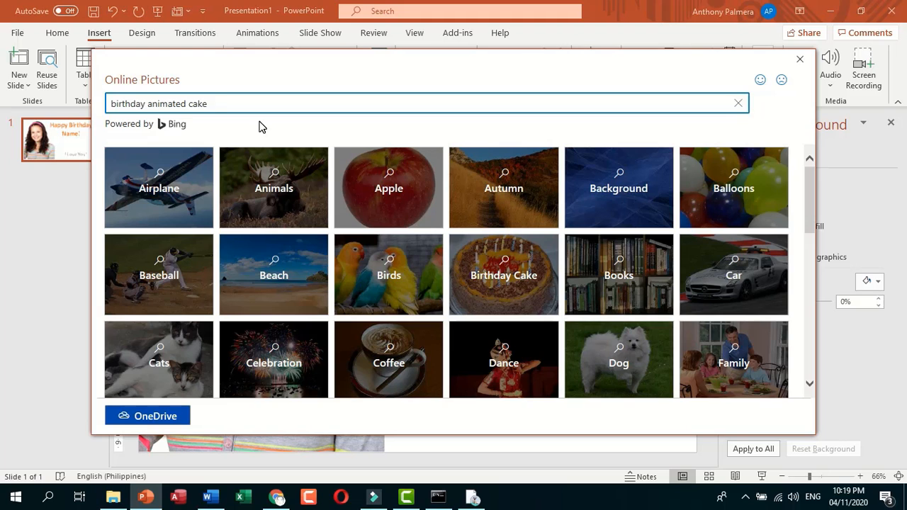
key("Return")
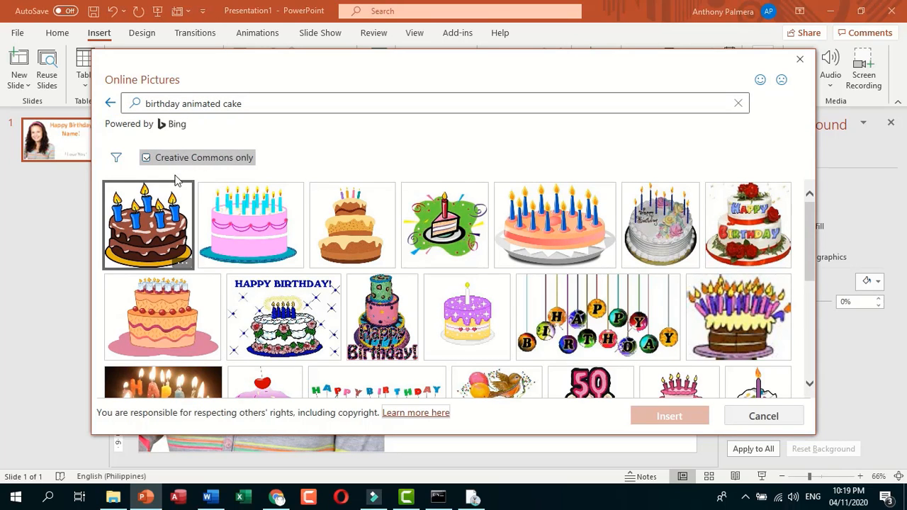
- Insert the animated purple and yellow cake with a single candle from the search results
left_click(486, 312)
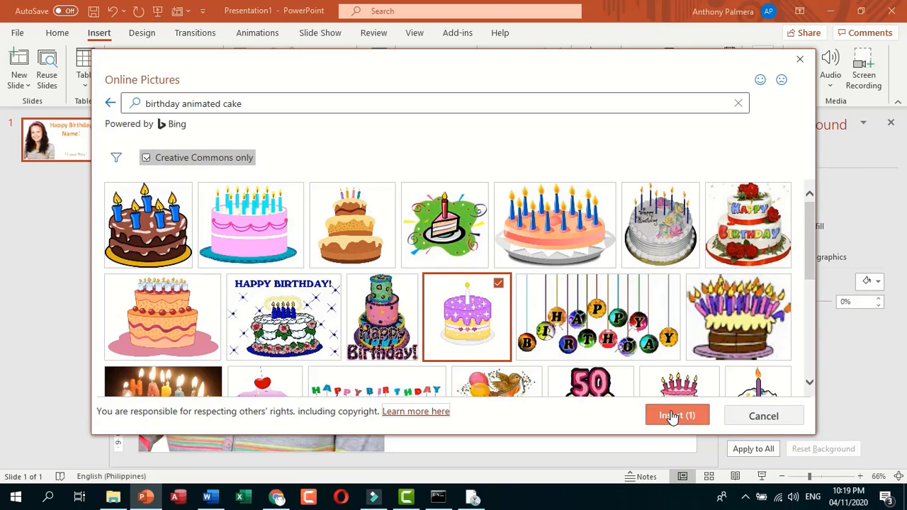
scroll(677, 362, "down", 5)
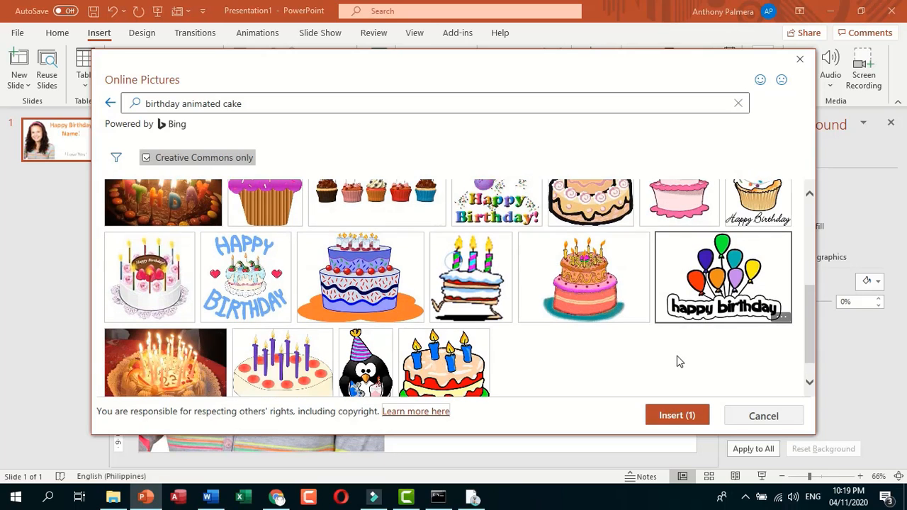
scroll(678, 362, "up", 5)
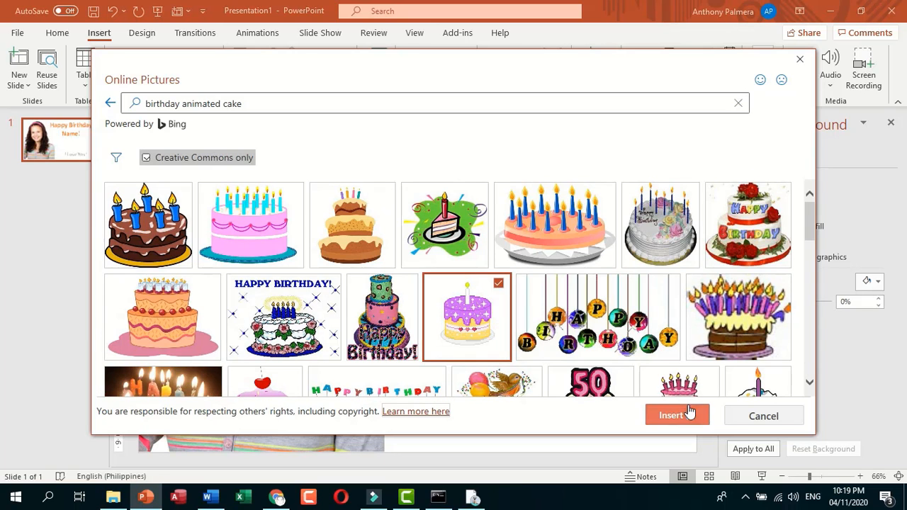
scroll(744, 333, "down", 3)
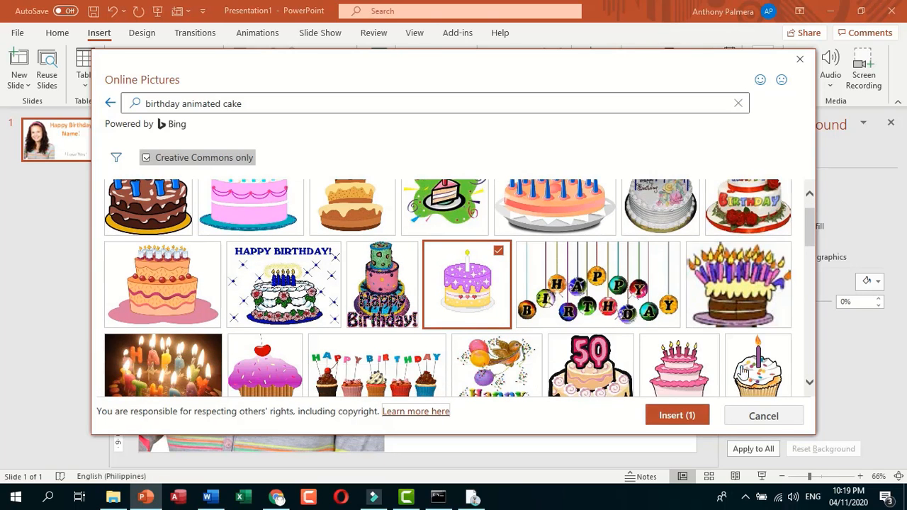
scroll(587, 340, "up", 2)
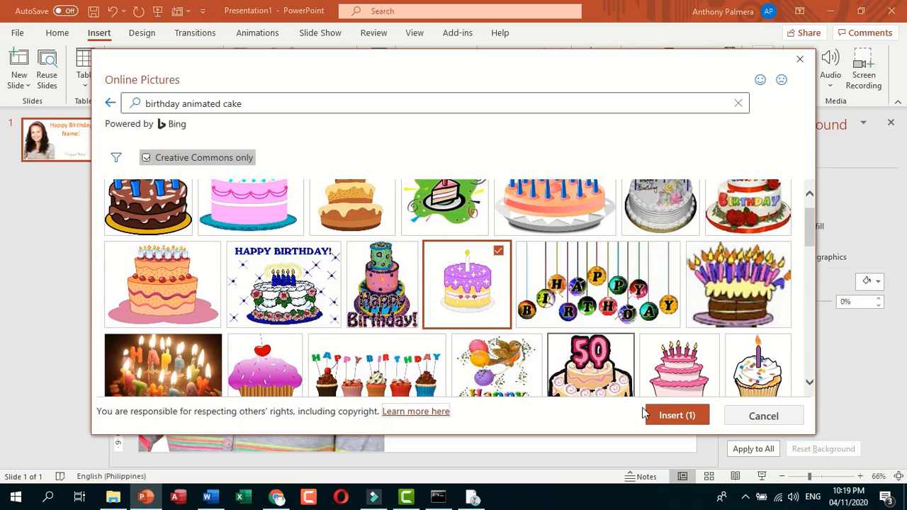
left_click(666, 413)
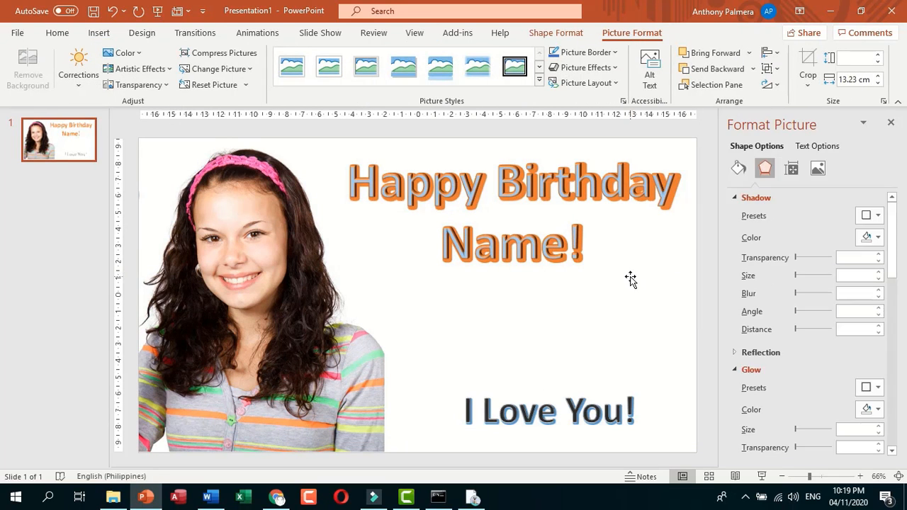
- Shrink the cake picture to about 9.61 cm wide and place it between "Name!" and "I Love You!"
left_click_drag(514, 342, 570, 349)
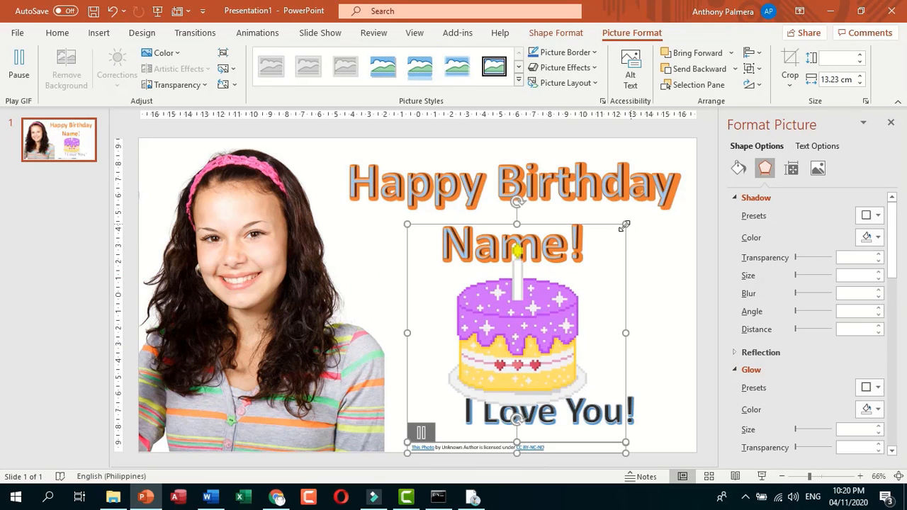
left_click_drag(624, 225, 602, 248)
left_click_drag(537, 311, 580, 303)
left_click_drag(644, 239, 608, 276)
left_click_drag(564, 329, 572, 312)
left_click(684, 364)
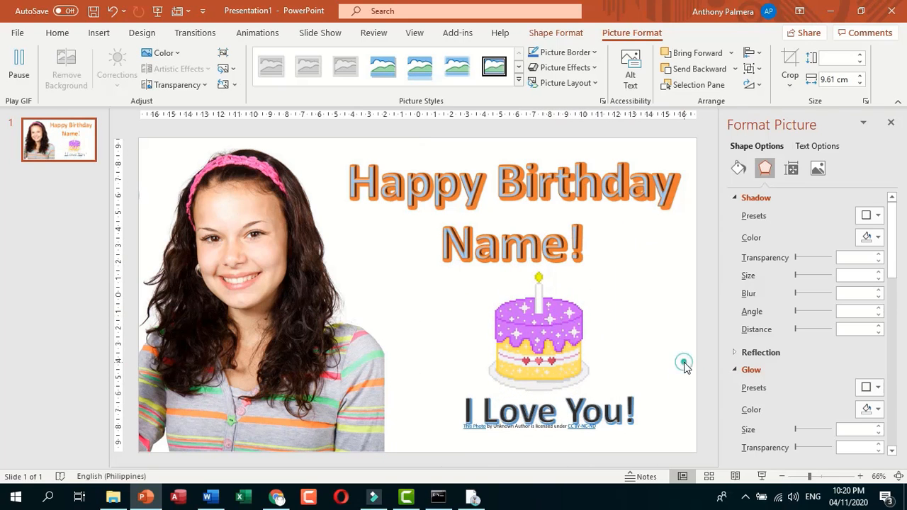
- Move the picture attribution to the slide's lower edge beside the portrait and place "I Love You!" directly beneath the cake
left_click(581, 424)
left_click_drag(528, 437, 472, 453)
left_click(560, 434)
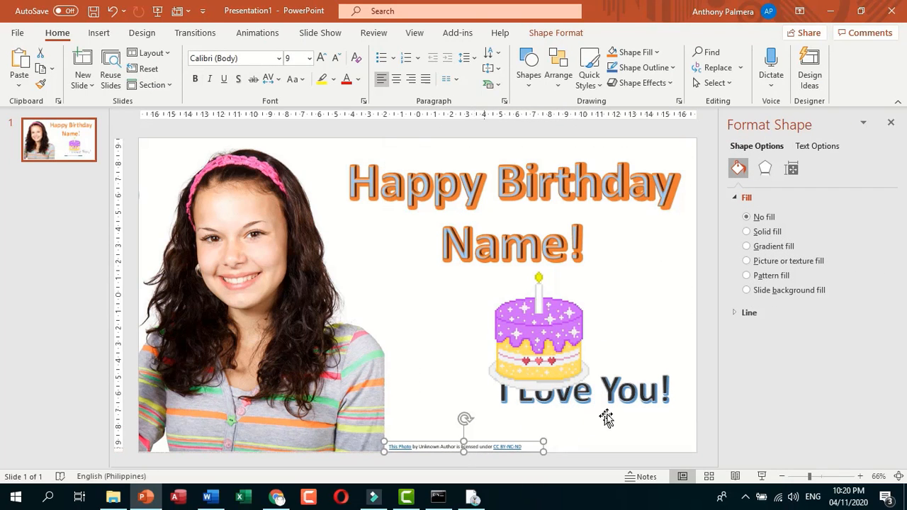
left_click(622, 376)
left_click_drag(607, 422, 576, 437)
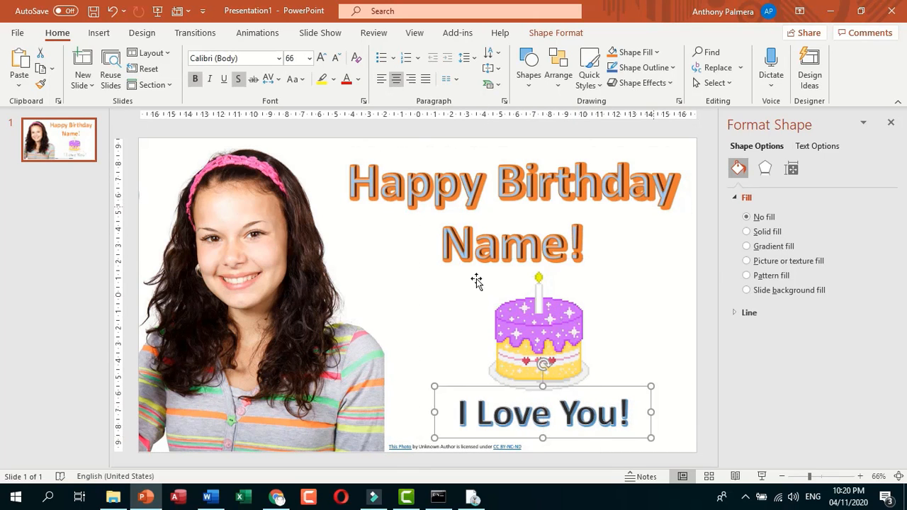
- Add a Fly In entrance animation to the portrait photo of the woman
left_click(227, 249)
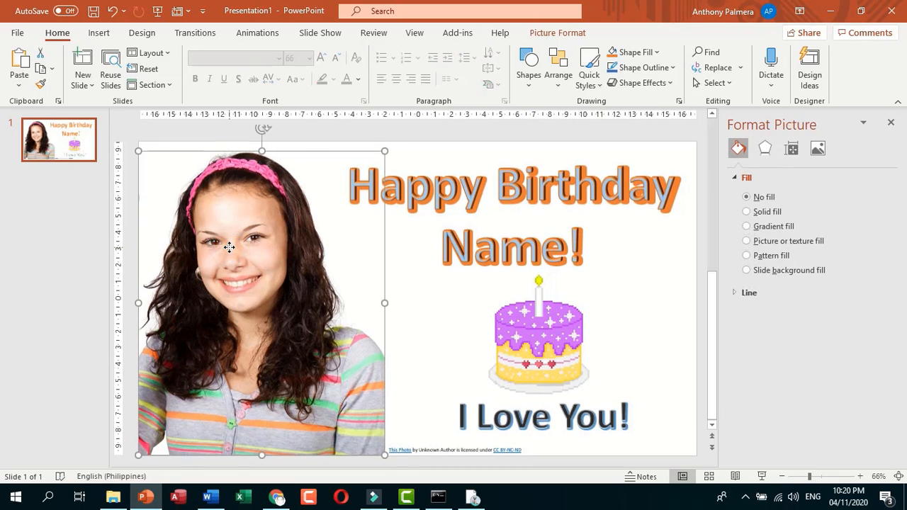
left_click(258, 32)
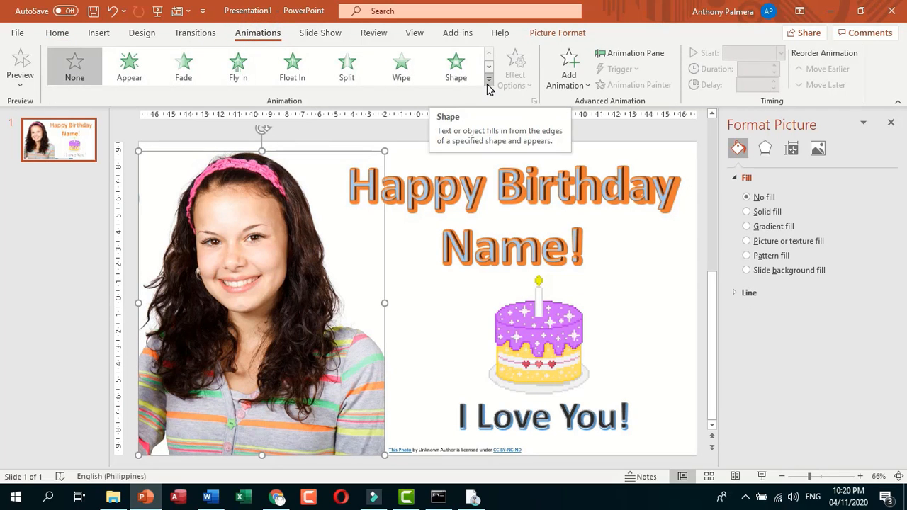
left_click(564, 89)
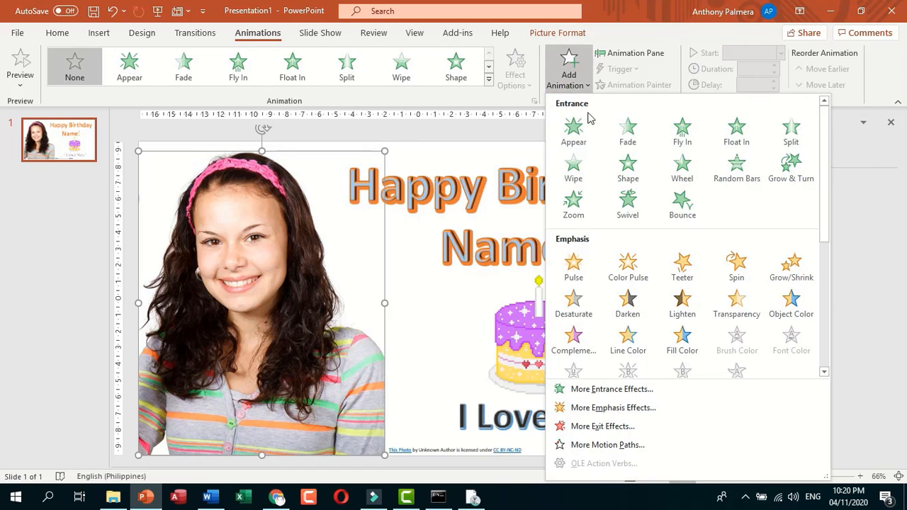
left_click(683, 139)
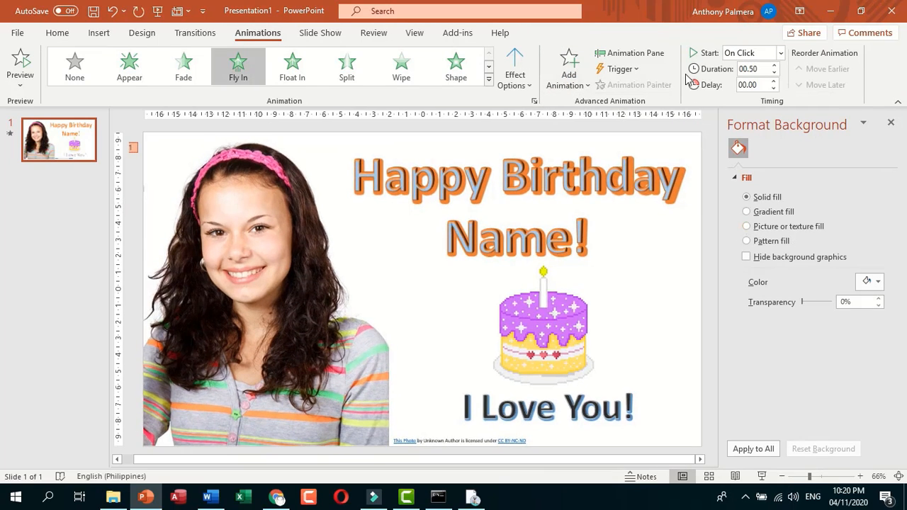
- Set the portrait's Fly In effect to come From Left with a bounce end of 0.35 sec
left_click(630, 53)
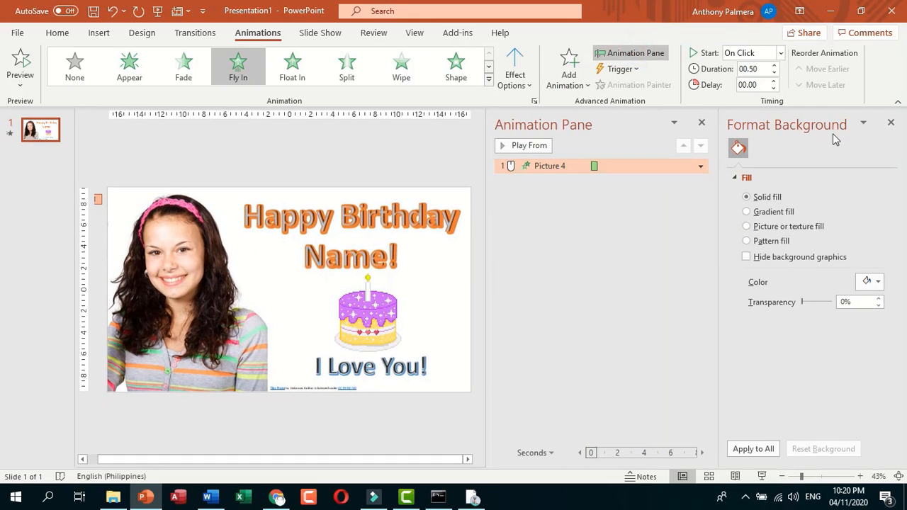
left_click(890, 123)
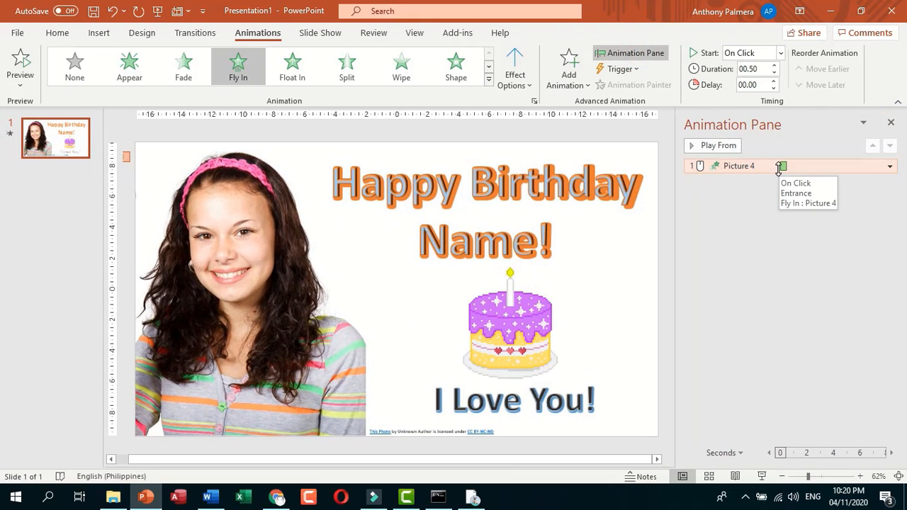
left_click(890, 167)
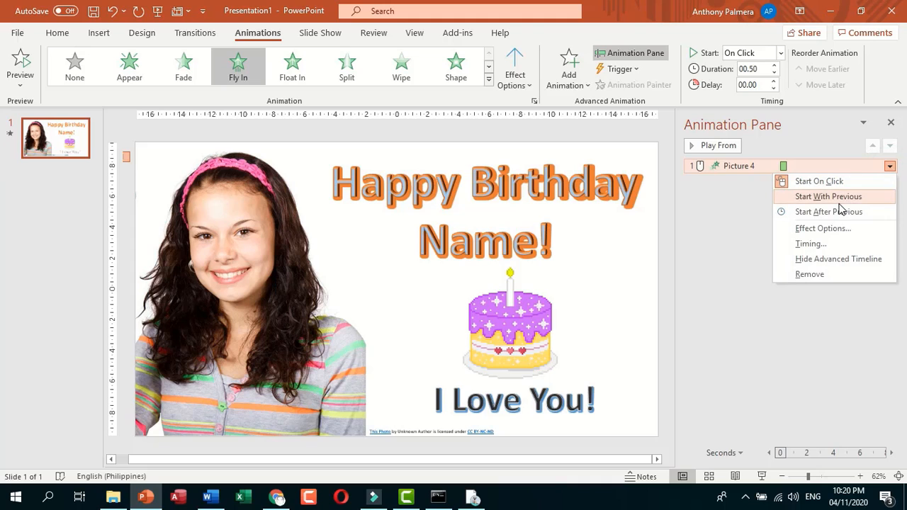
left_click(818, 228)
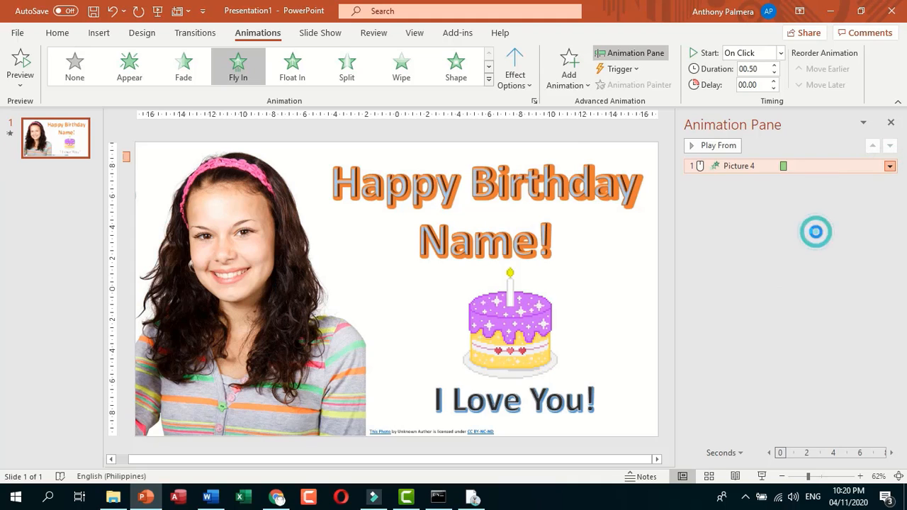
left_click(438, 185)
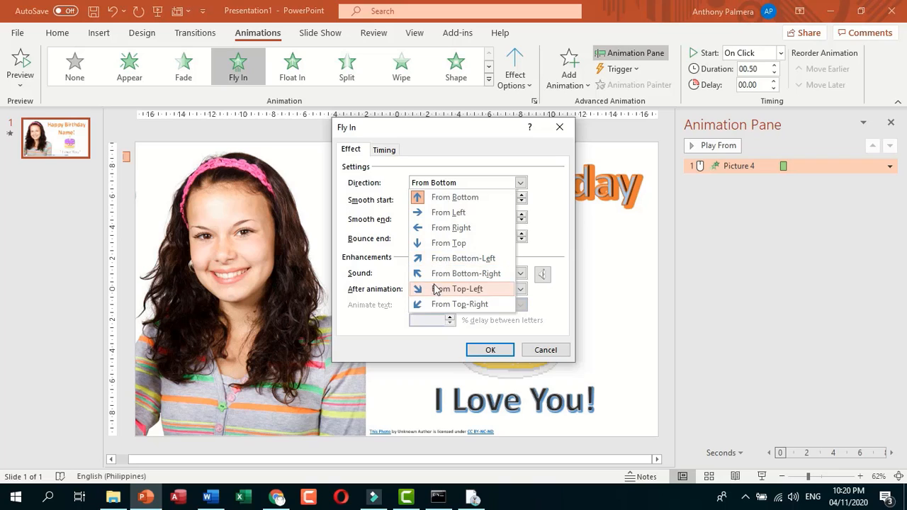
left_click(443, 213)
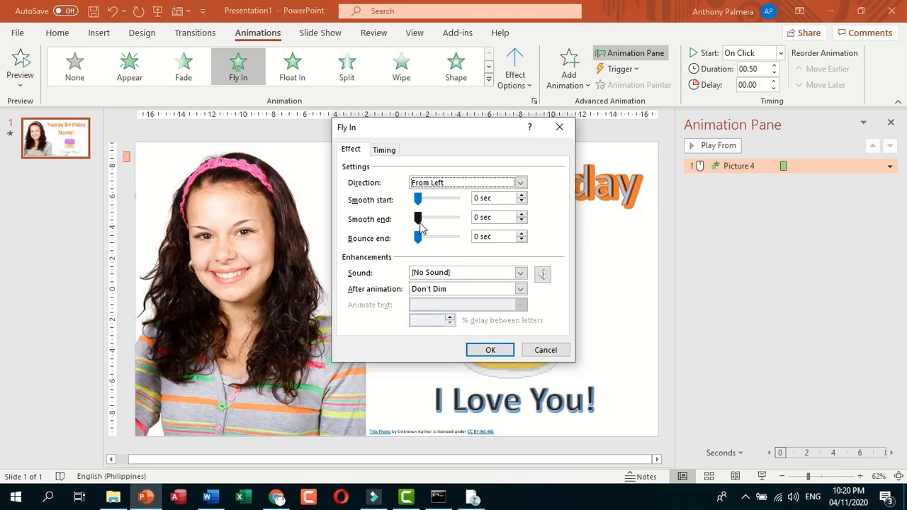
left_click_drag(419, 241, 447, 243)
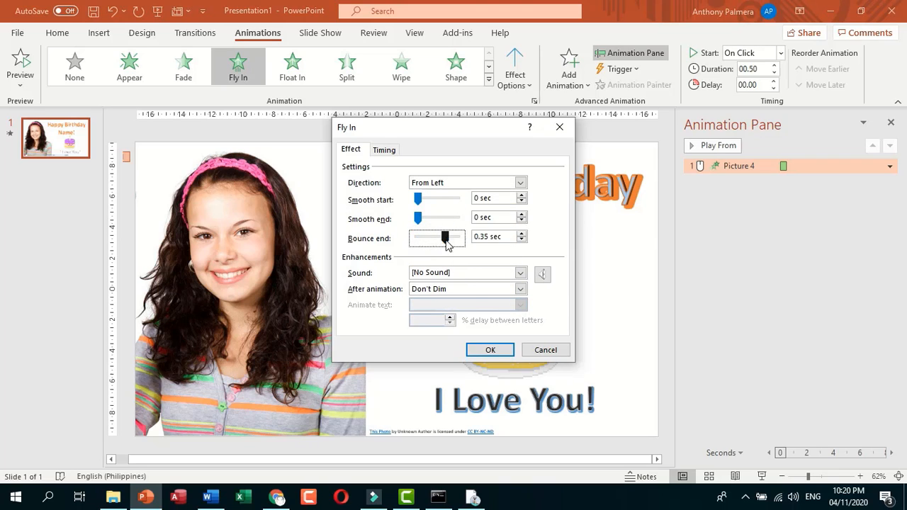
left_click(494, 345)
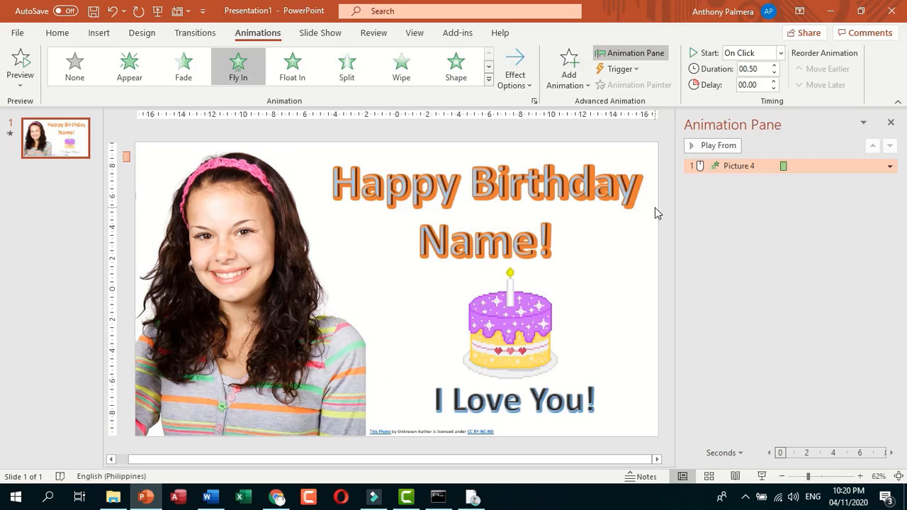
- Set the portrait's Fly In animation to start With Previous
left_click(890, 168)
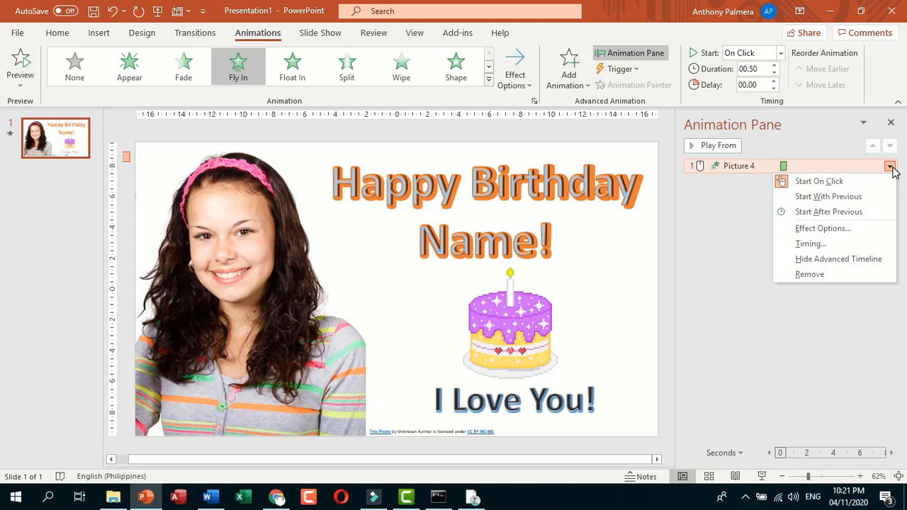
left_click(822, 181)
left_click(889, 167)
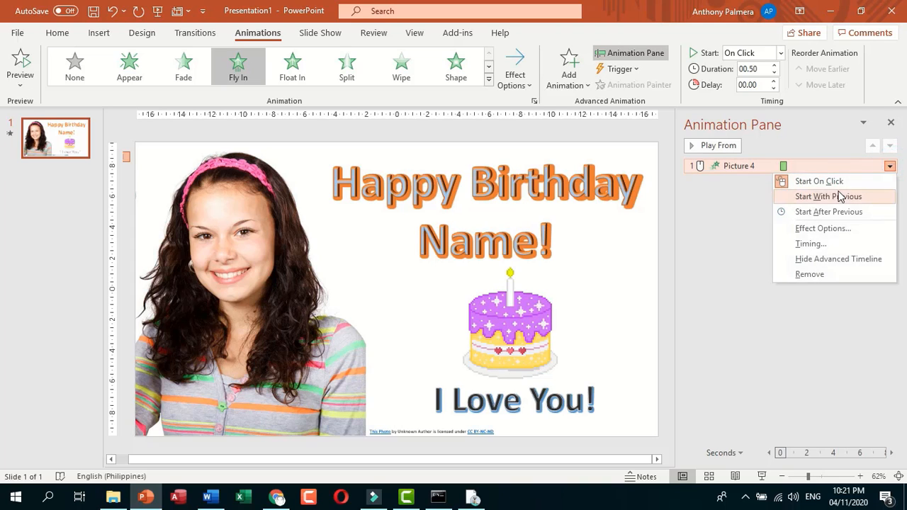
left_click(828, 197)
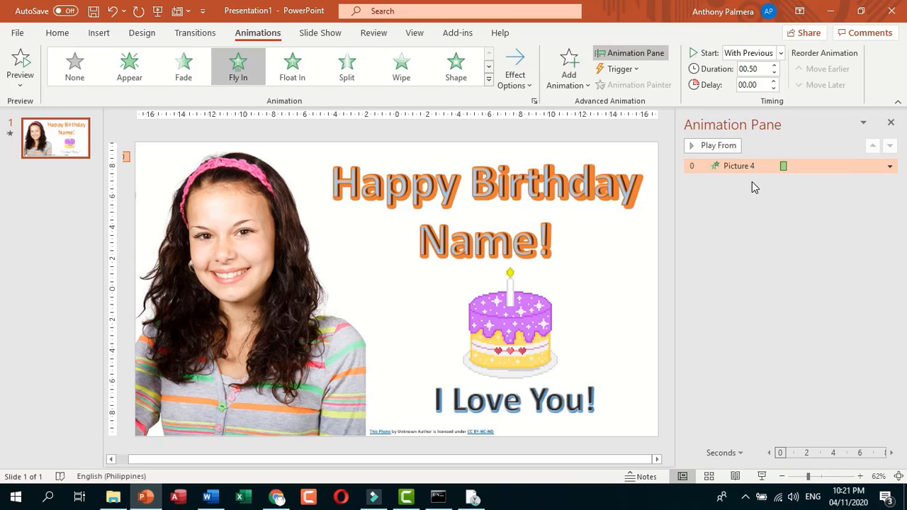
- Add a Fly In entrance animation to the "Happy Birthday Name!" text
left_click(491, 182)
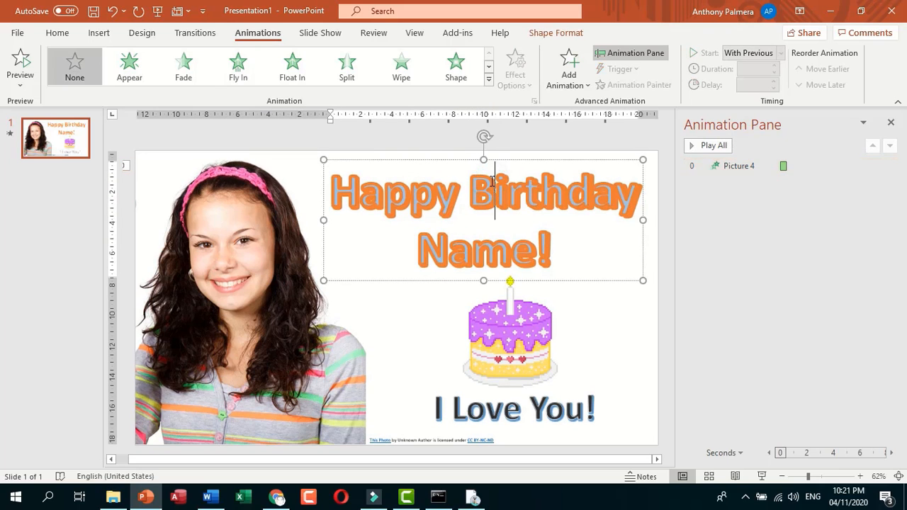
left_click(581, 88)
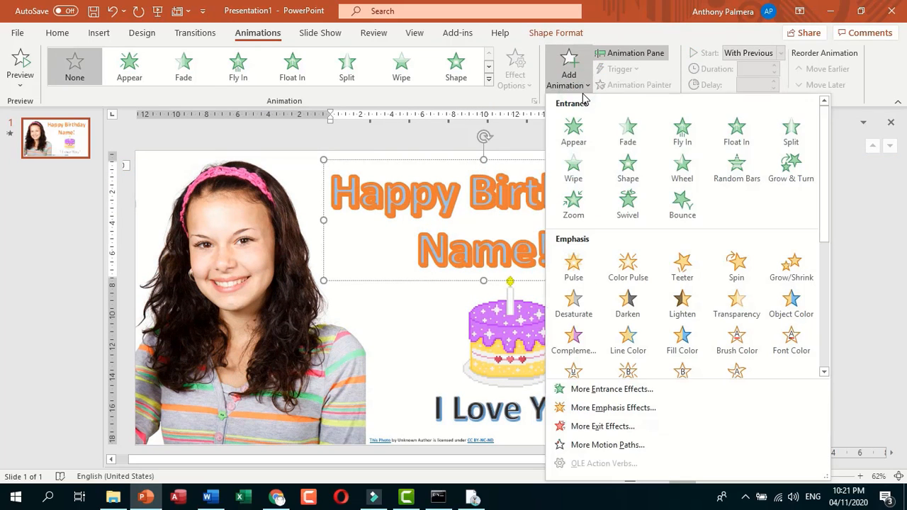
left_click(683, 135)
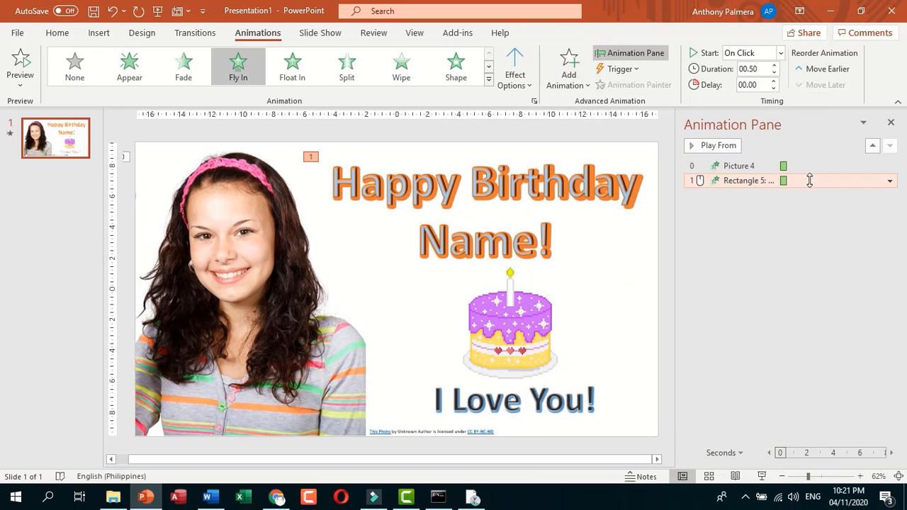
- Set the "Happy Birthday Name!" Fly In animation to start With Previous and come From Right with a bounce end
left_click(888, 180)
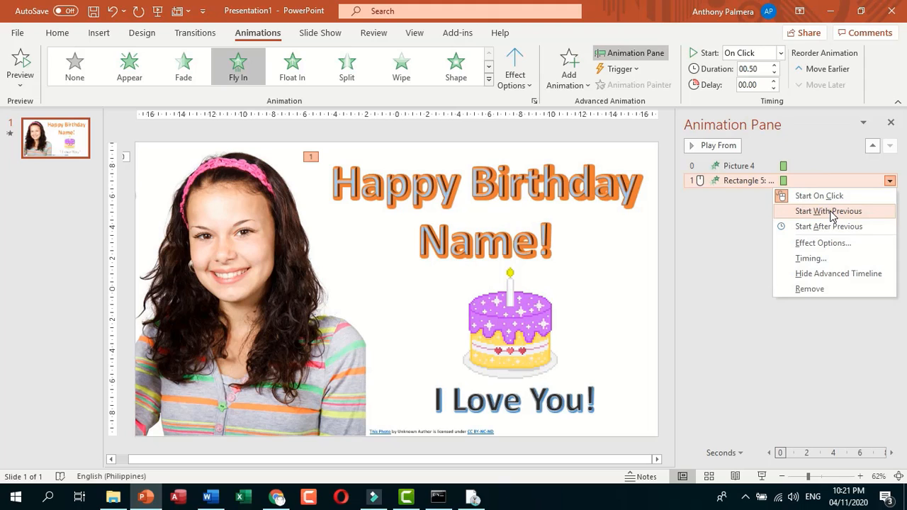
left_click(832, 214)
left_click(888, 181)
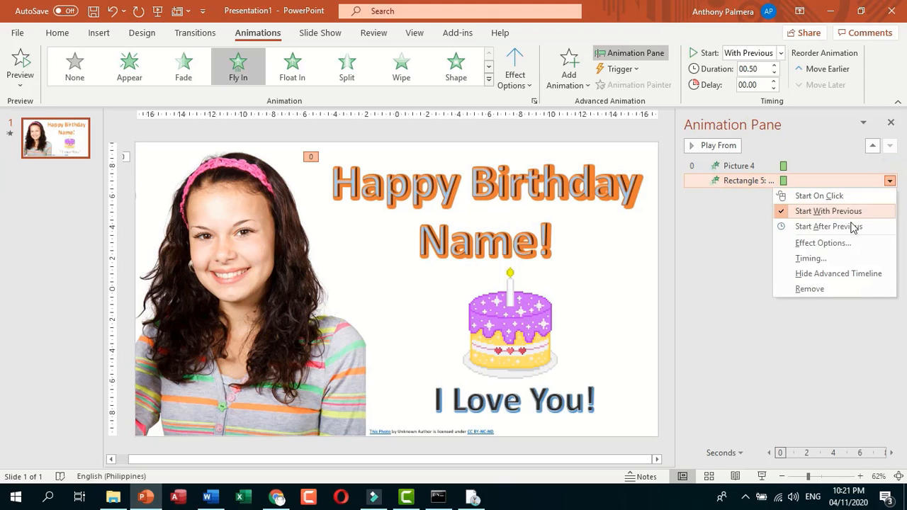
left_click(827, 243)
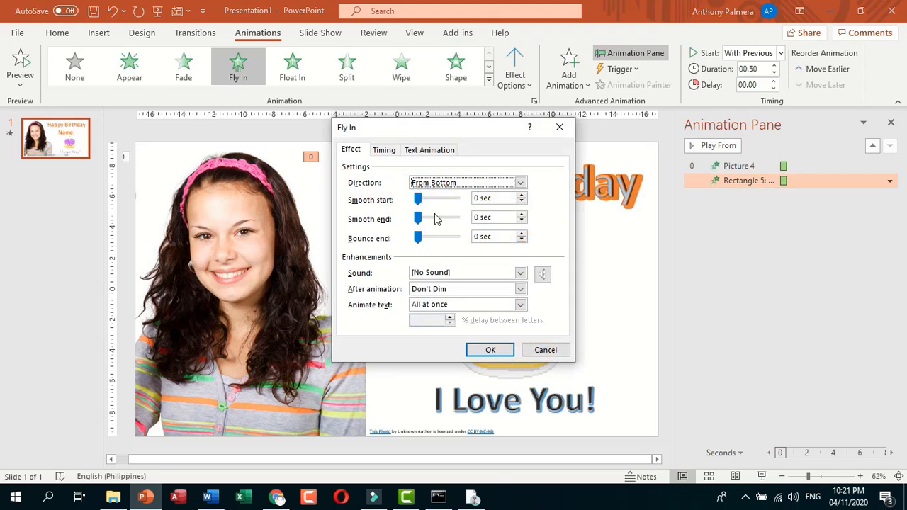
left_click_drag(418, 240, 435, 238)
left_click(453, 184)
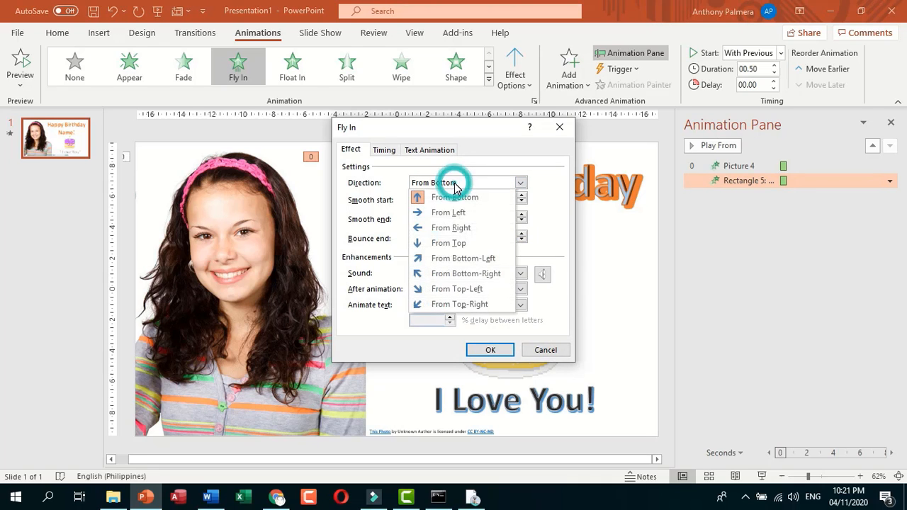
left_click(444, 226)
left_click(507, 352)
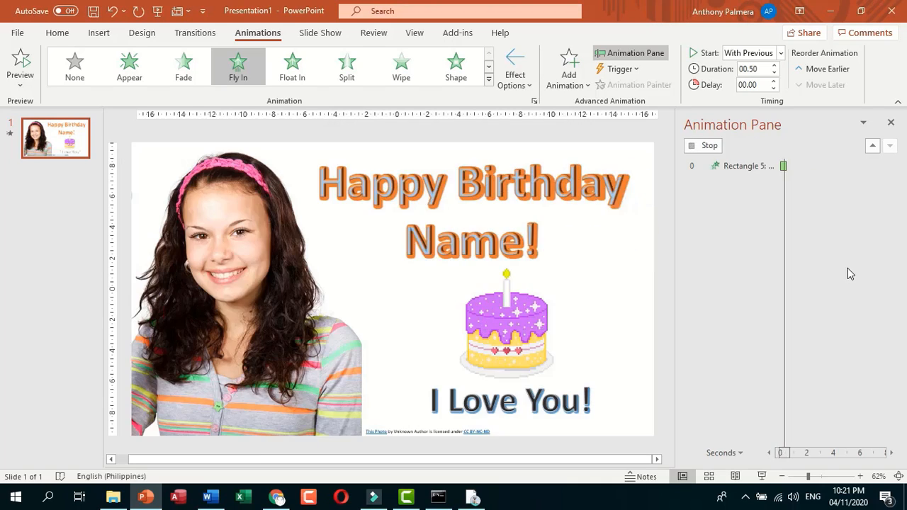
- Add a Zoom entrance animation to the cake picture
left_click(535, 320)
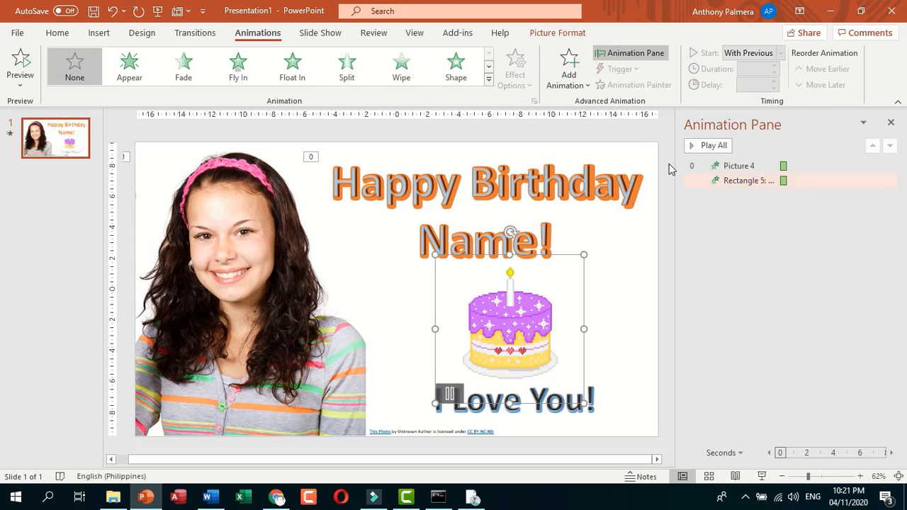
left_click(574, 78)
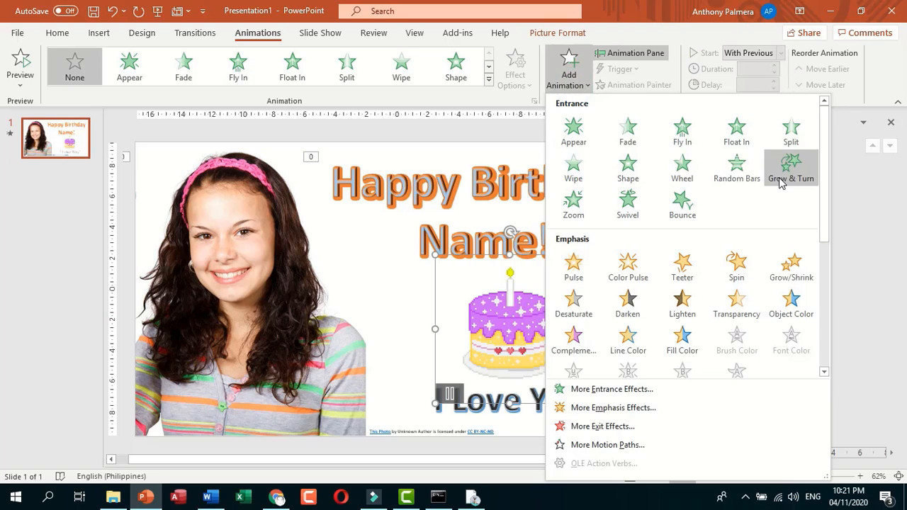
left_click(593, 222)
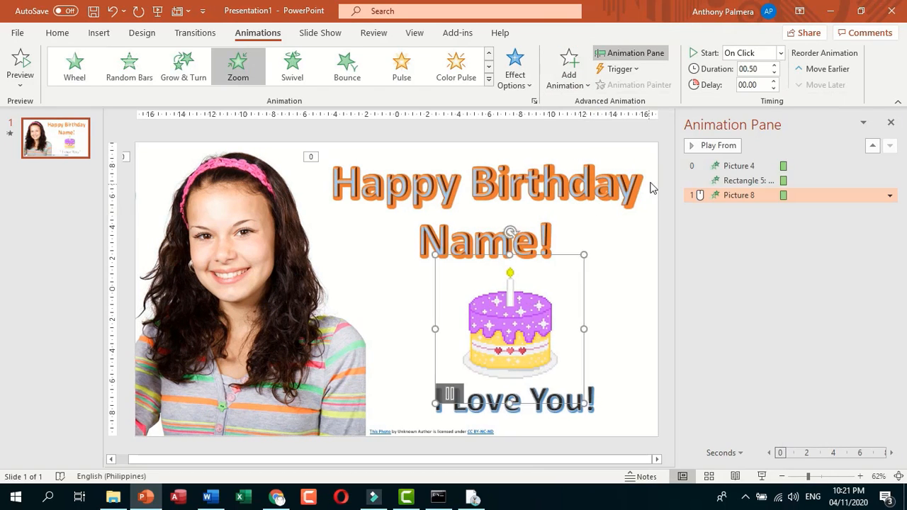
- Preview various Basic, Subtle and Moderate entrance effects on the cake picture, such as Center Revolve, Rise Up, Expand and Float Down
left_click(585, 86)
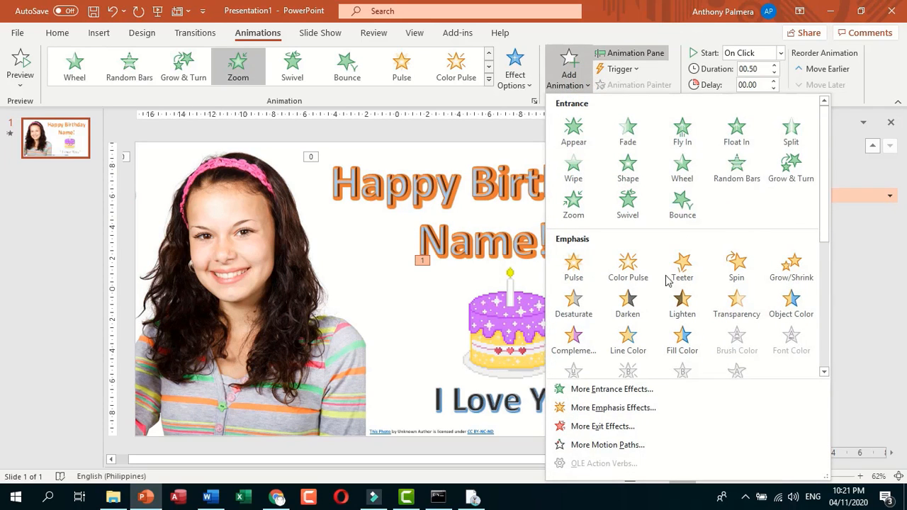
left_click(650, 389)
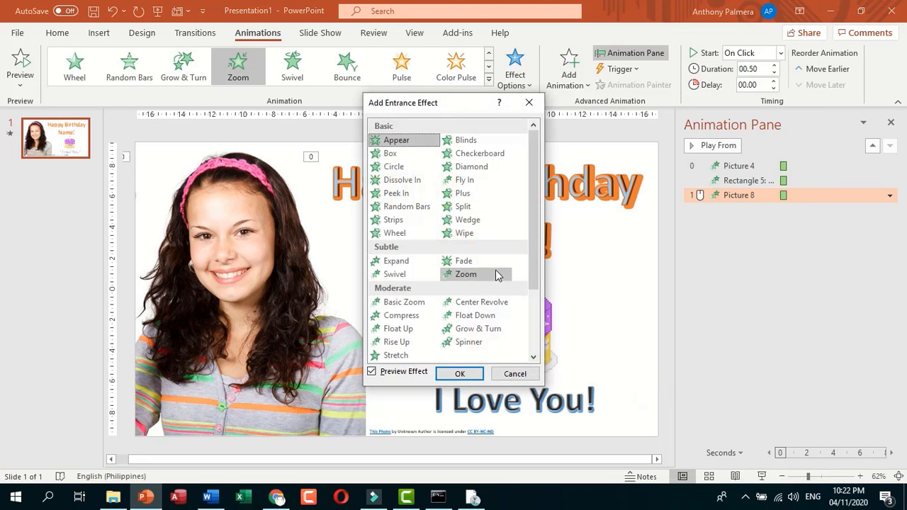
left_click(504, 304)
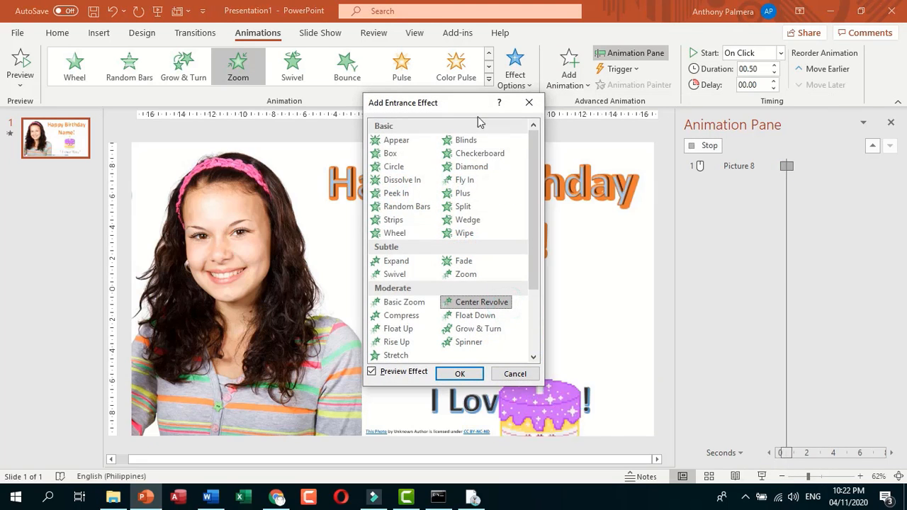
left_click_drag(461, 108, 358, 84)
left_click(293, 319)
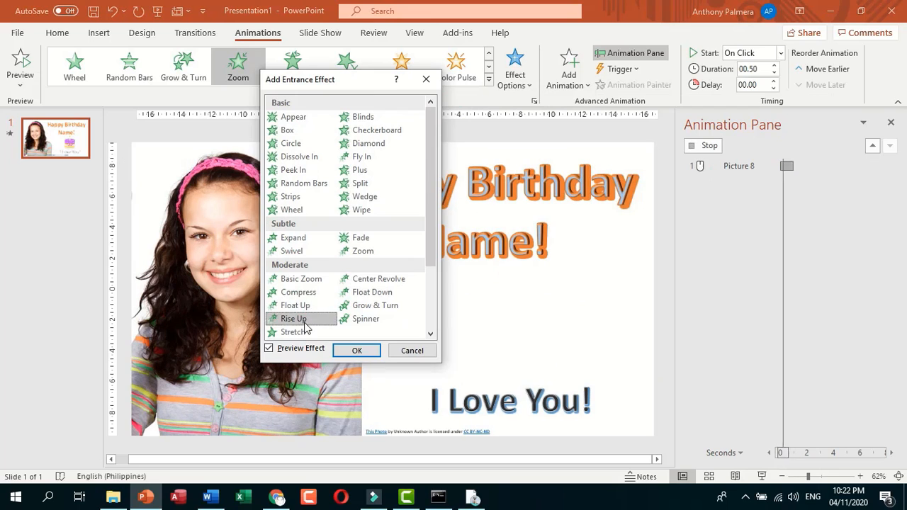
left_click(370, 198)
left_click(290, 196)
left_click(292, 237)
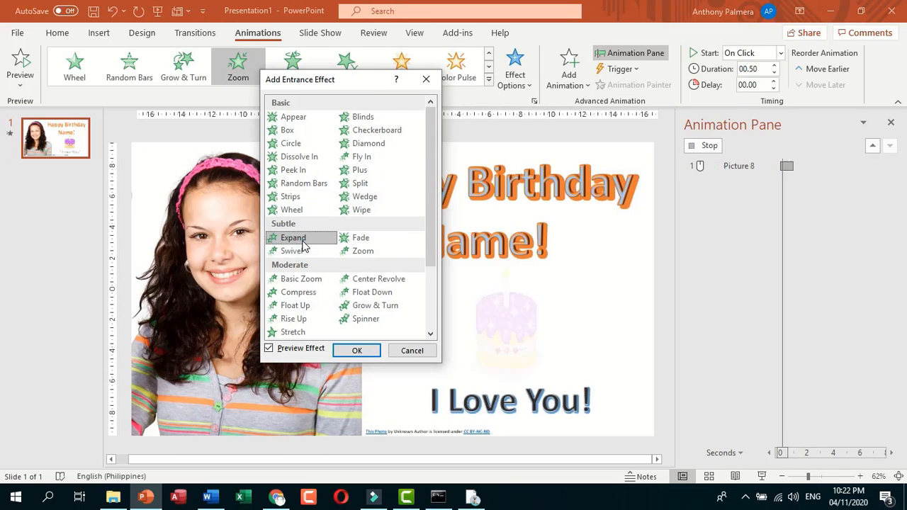
left_click(301, 279)
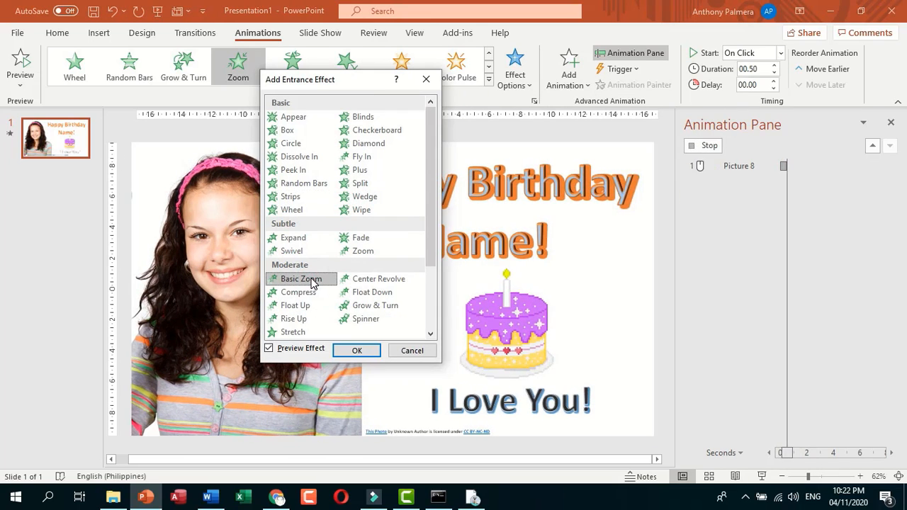
left_click(287, 130)
left_click(370, 143)
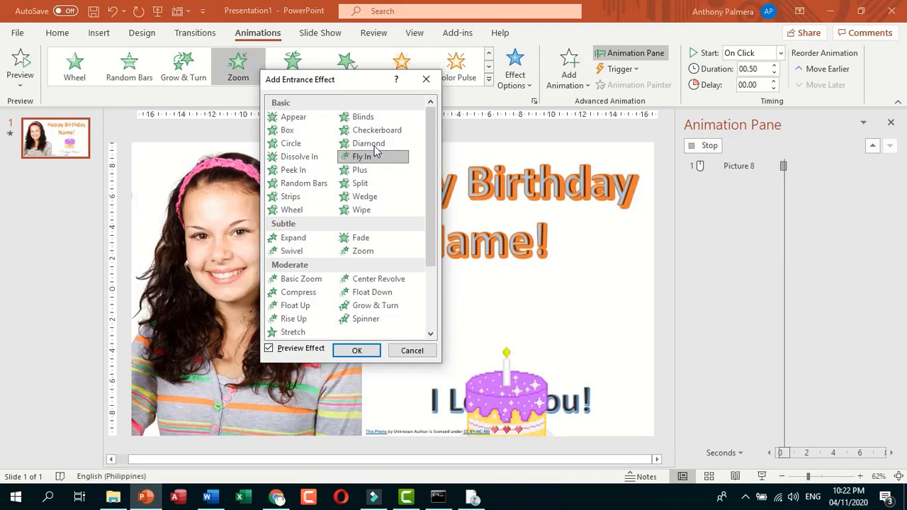
left_click(363, 183)
left_click(370, 170)
left_click(289, 171)
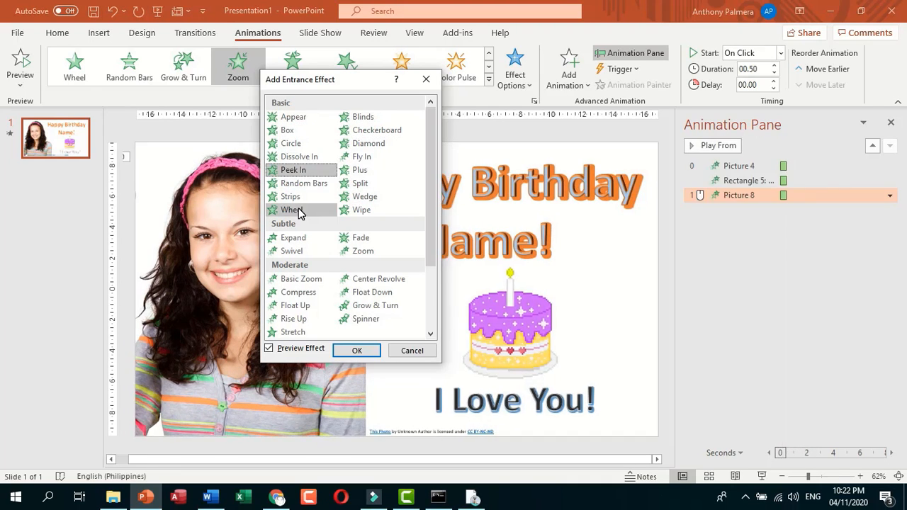
left_click(298, 210)
left_click(298, 197)
left_click(360, 238)
left_click(371, 292)
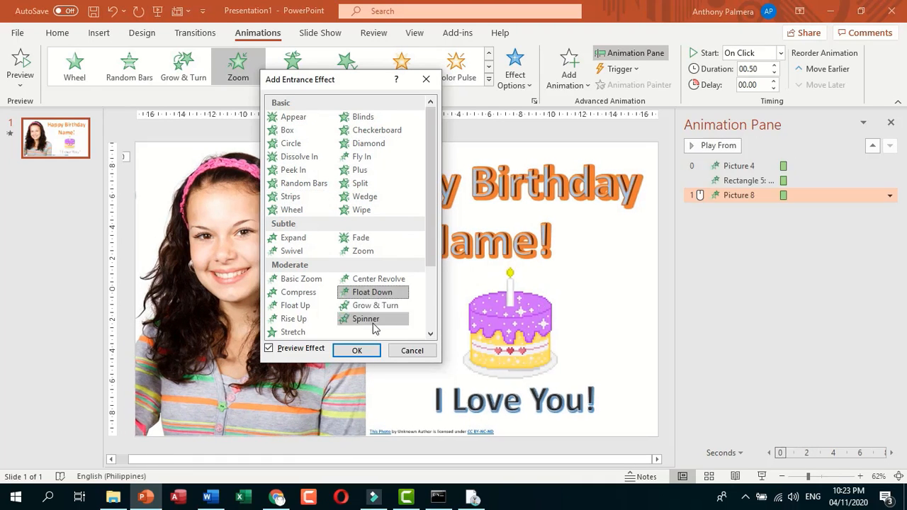
- Try the Exciting entrance effects on the cake picture and add the Float effect to it
scroll(314, 322, "down", 3)
left_click(366, 266)
left_click(365, 279)
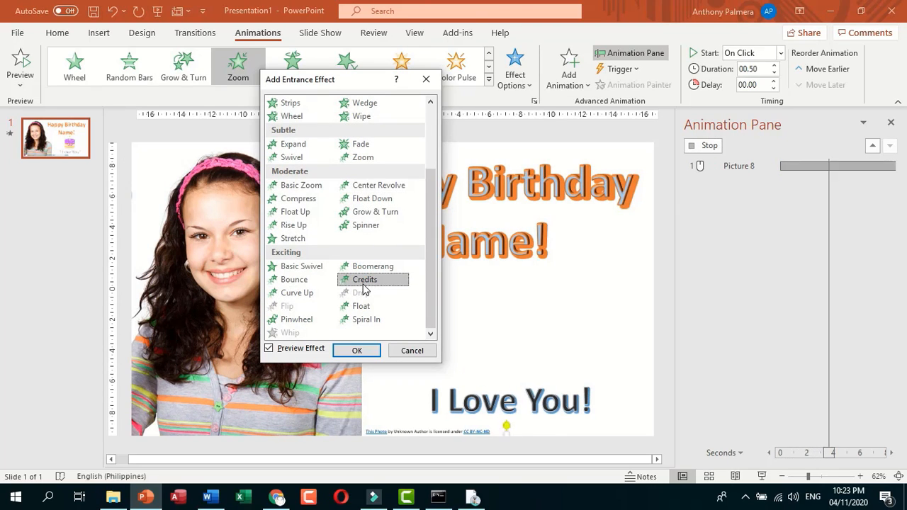
left_click(363, 309)
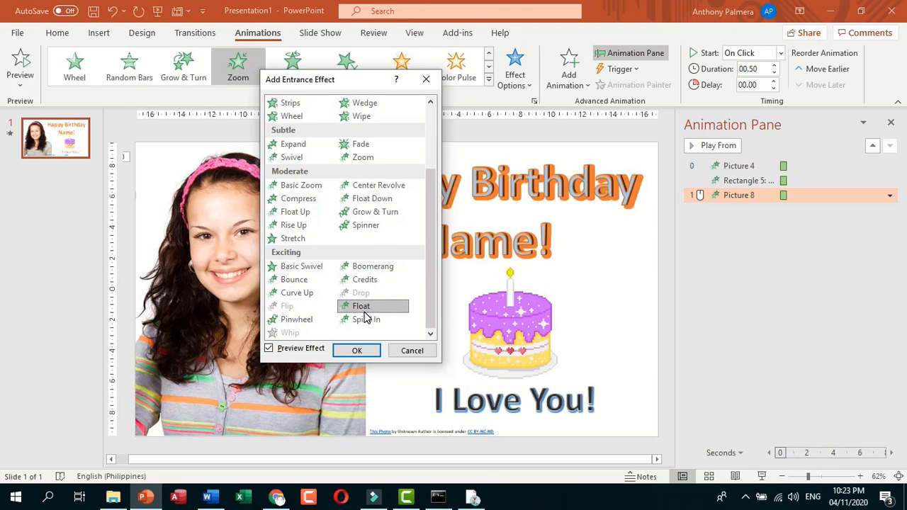
left_click(356, 349)
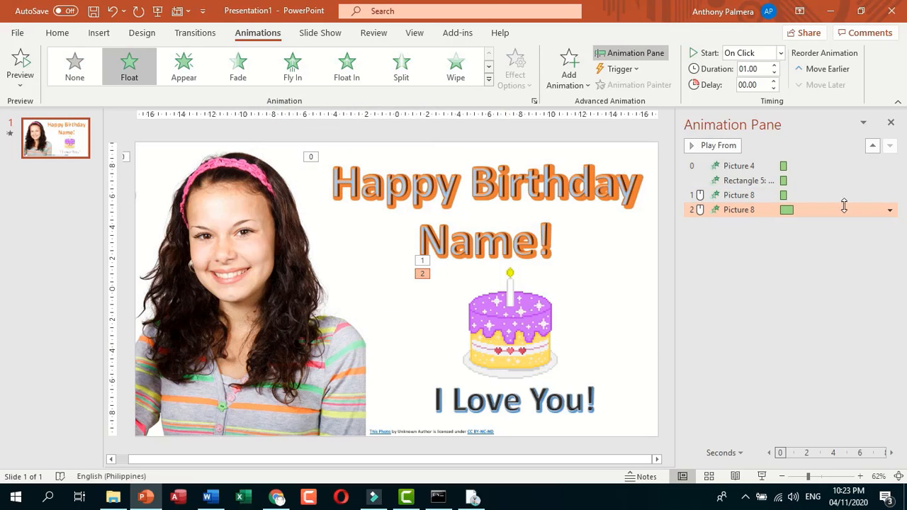
- Remove the cake picture's Zoom animation and set its Float animation to start With Previous
left_click(800, 195)
left_click(888, 195)
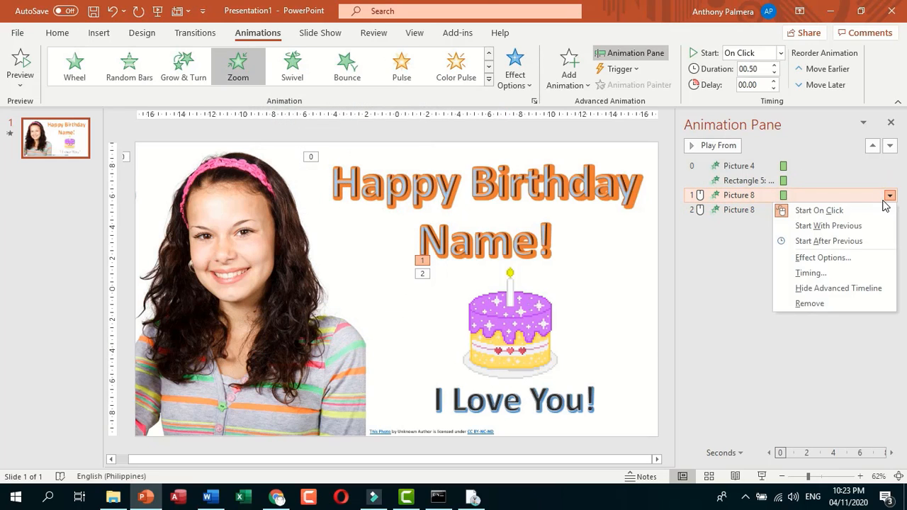
left_click(809, 303)
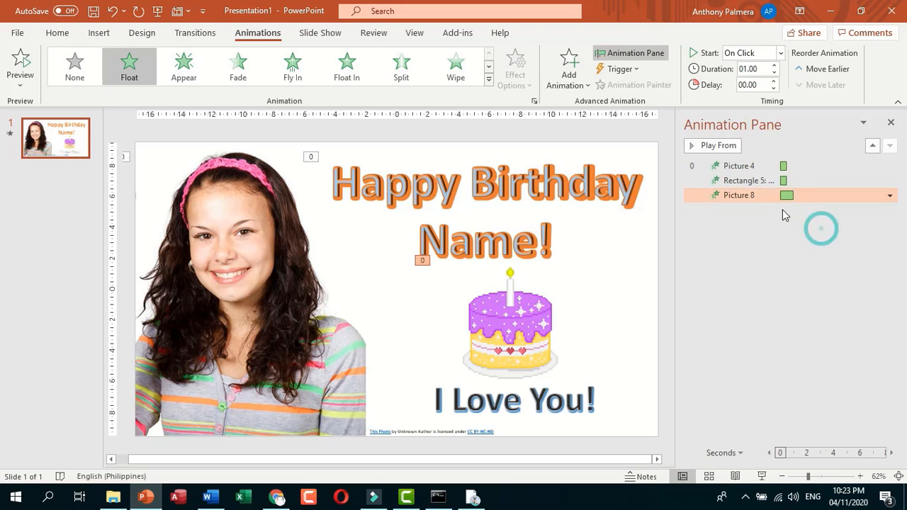
- Play the slide's animation sequence starting from the portrait photo's Fly In
left_click(739, 166)
left_click(718, 145)
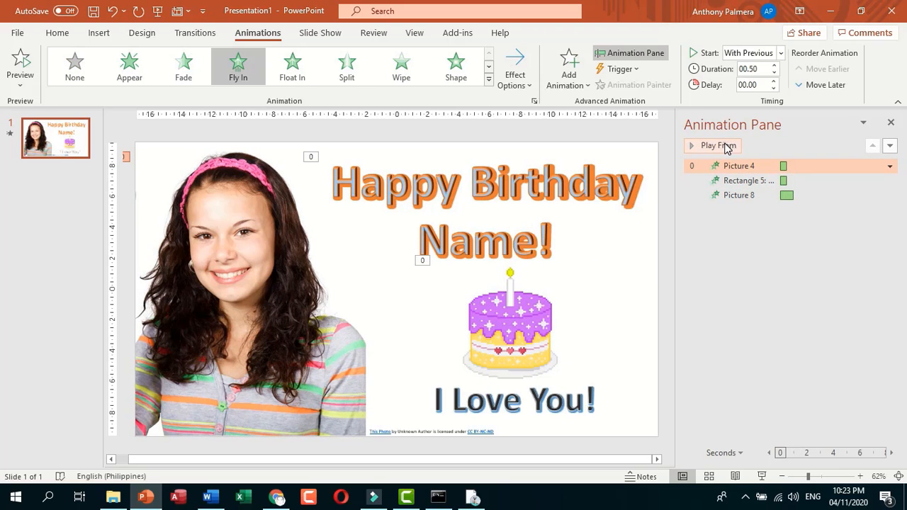
left_click(718, 145)
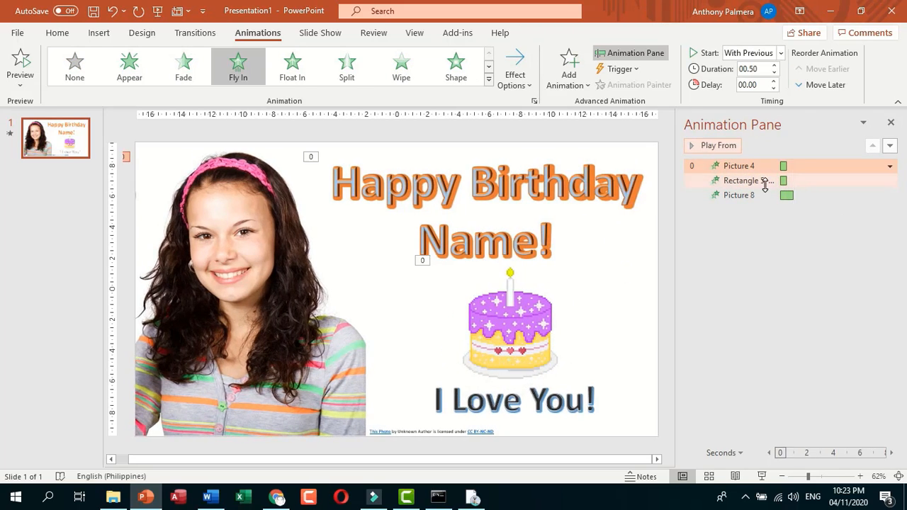
left_click(744, 195)
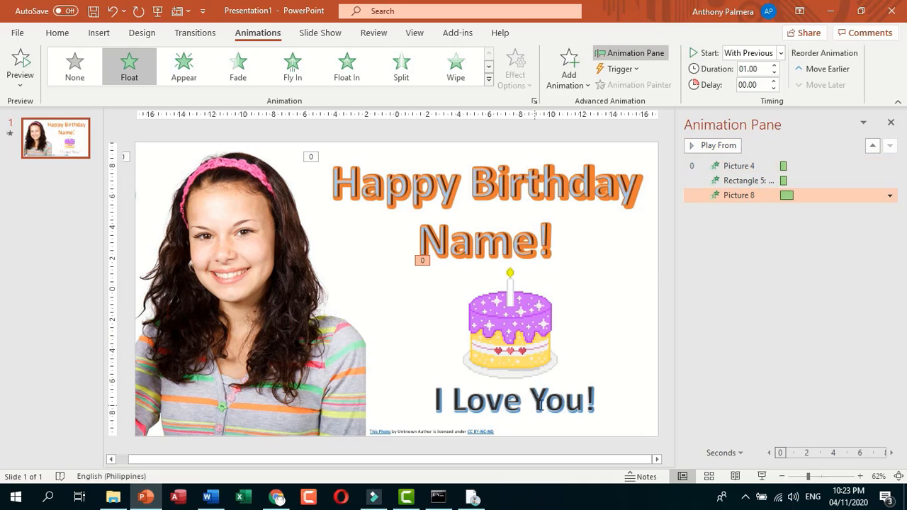
- Move the "I Love You!" text slightly lower beneath the cake picture
left_click(536, 401)
left_click(582, 402)
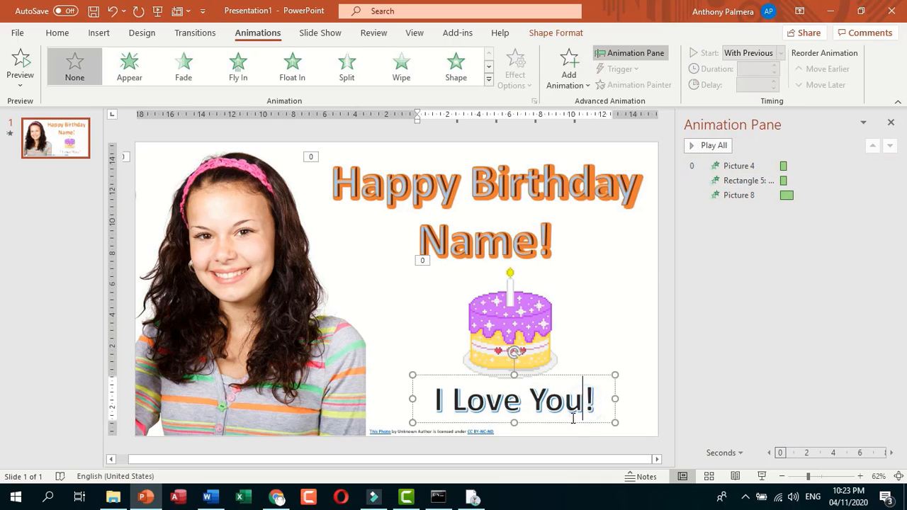
left_click_drag(573, 418, 569, 433)
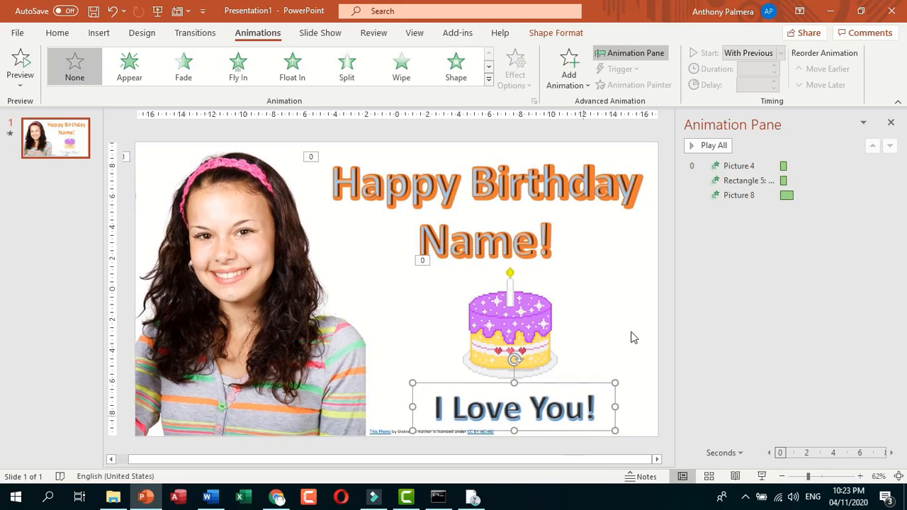
- Add an Expand entrance animation to the "I Love You!" text and set it to start With Previous
left_click(575, 84)
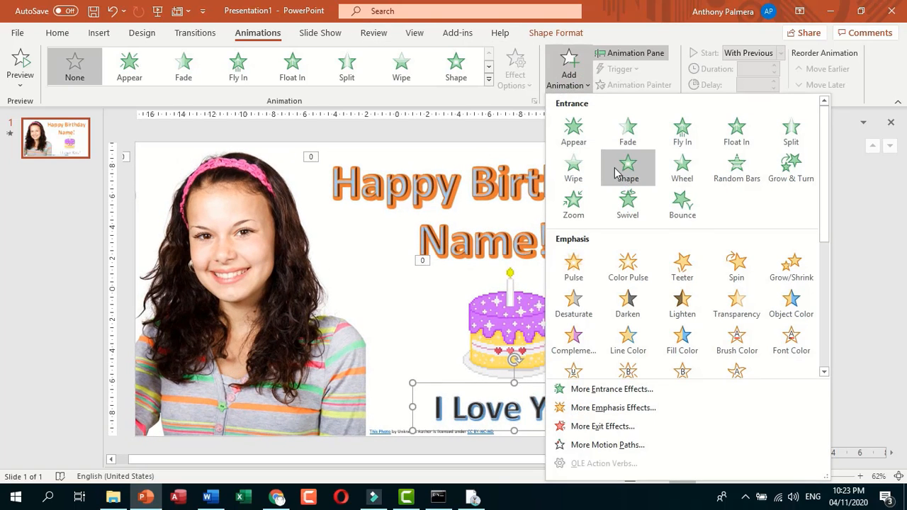
left_click(648, 389)
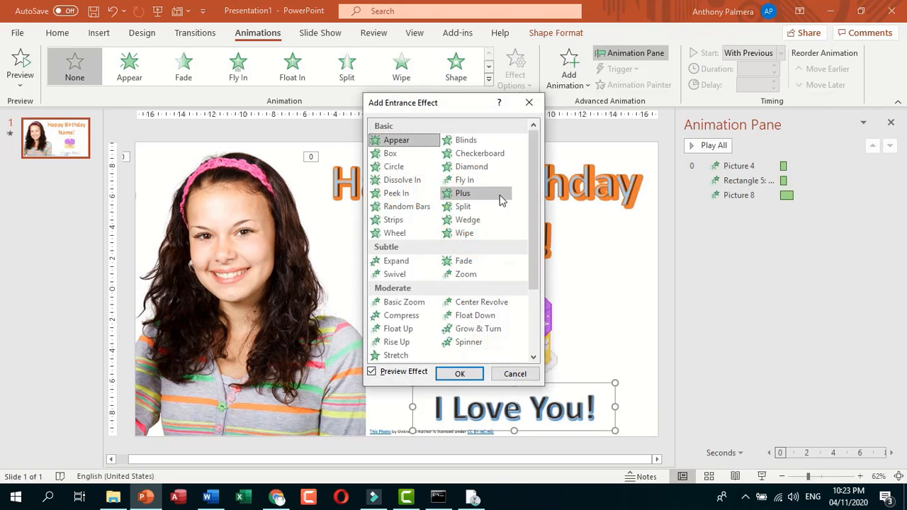
scroll(496, 227, "down", 3)
scroll(488, 251, "up", 3)
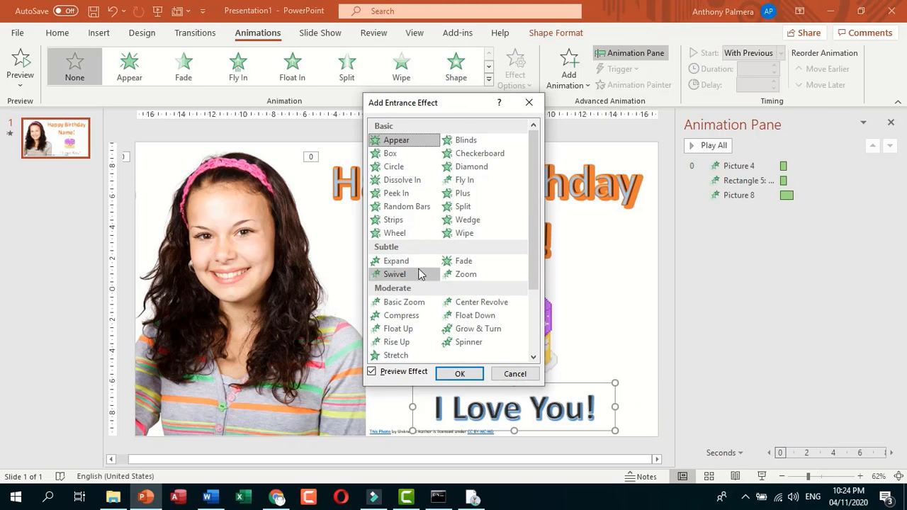
left_click(397, 260)
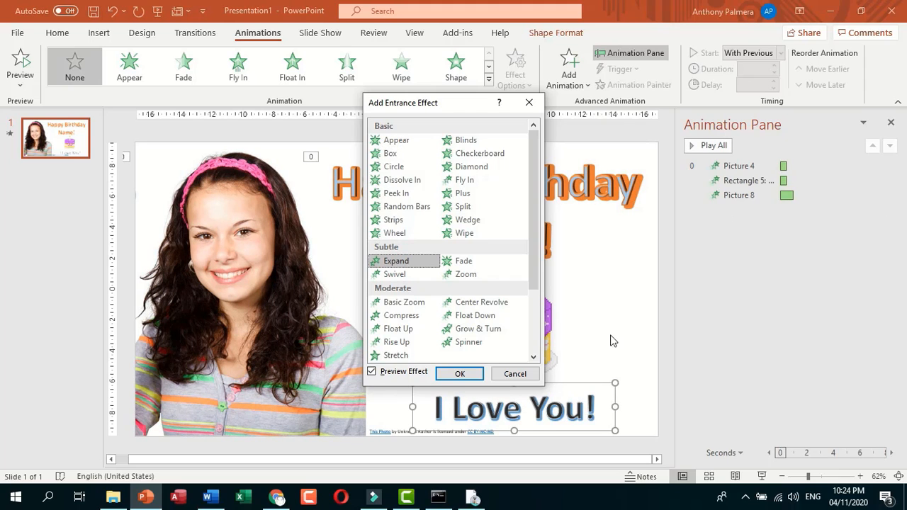
left_click(457, 374)
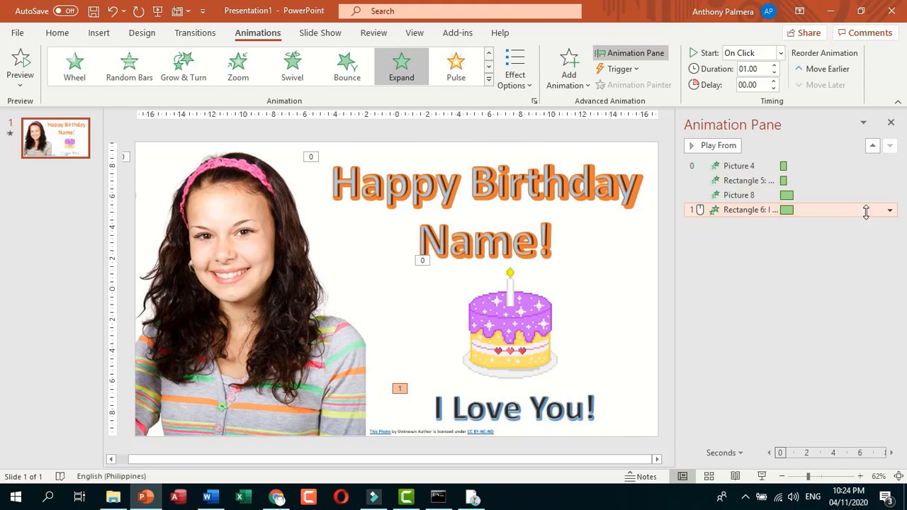
left_click(890, 210)
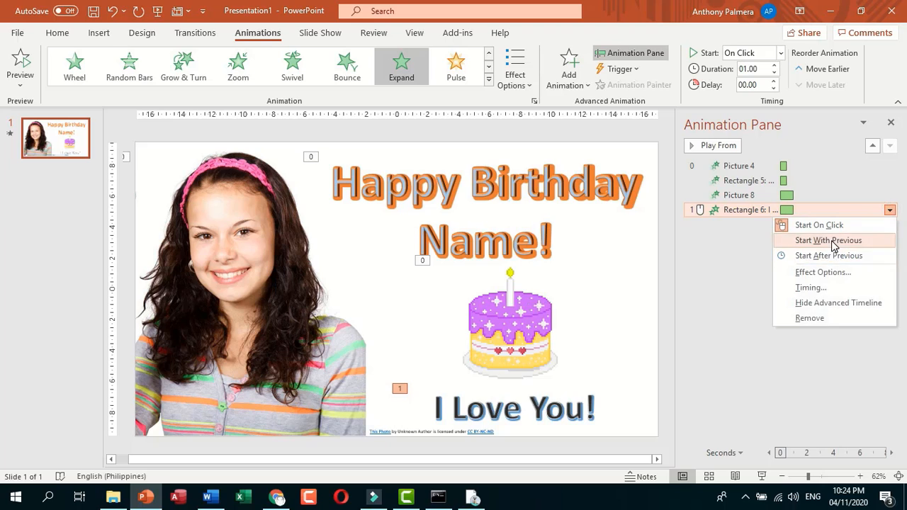
left_click(830, 239)
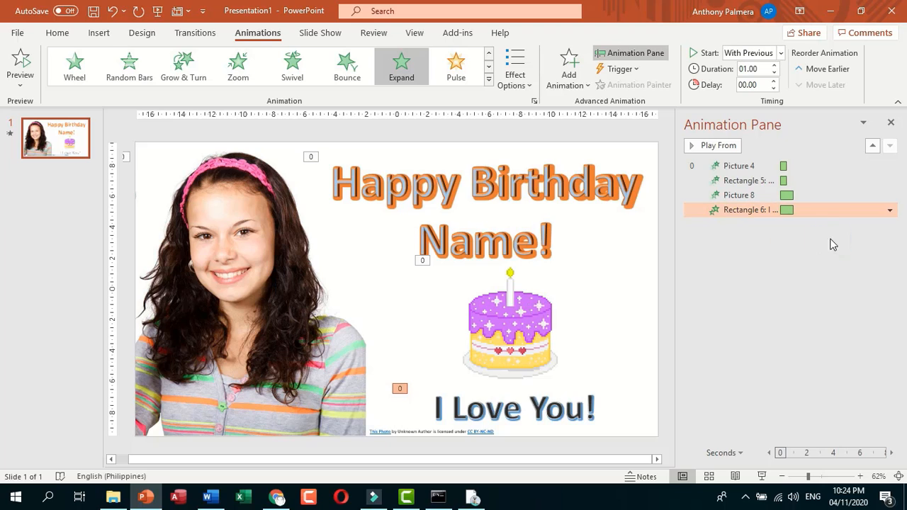
left_click(581, 86)
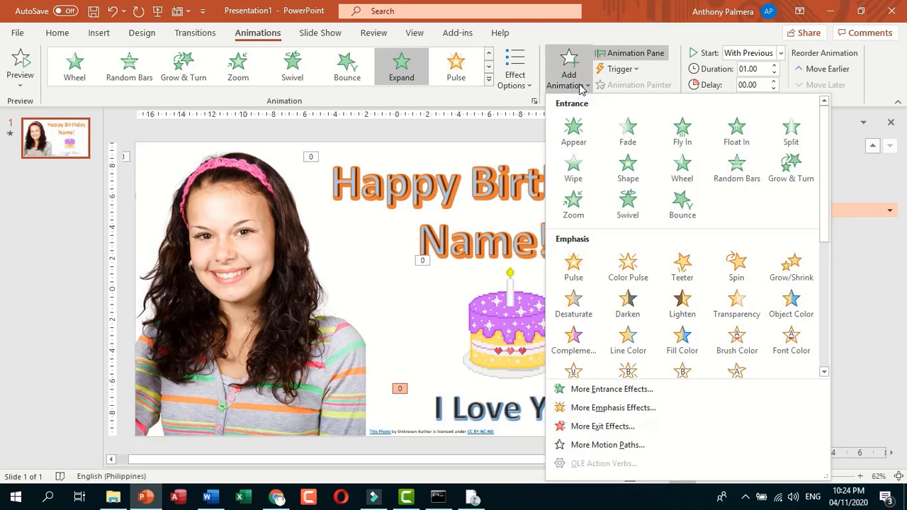
left_click(779, 303)
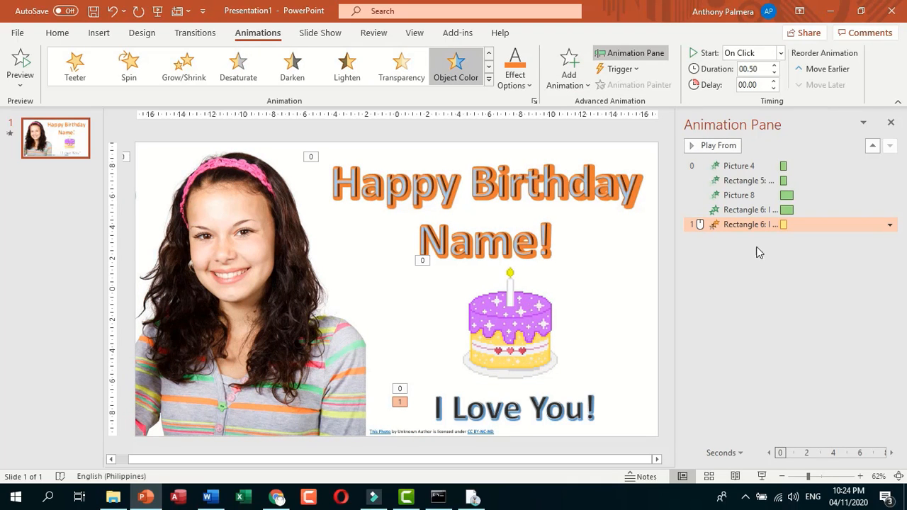
left_click(111, 11)
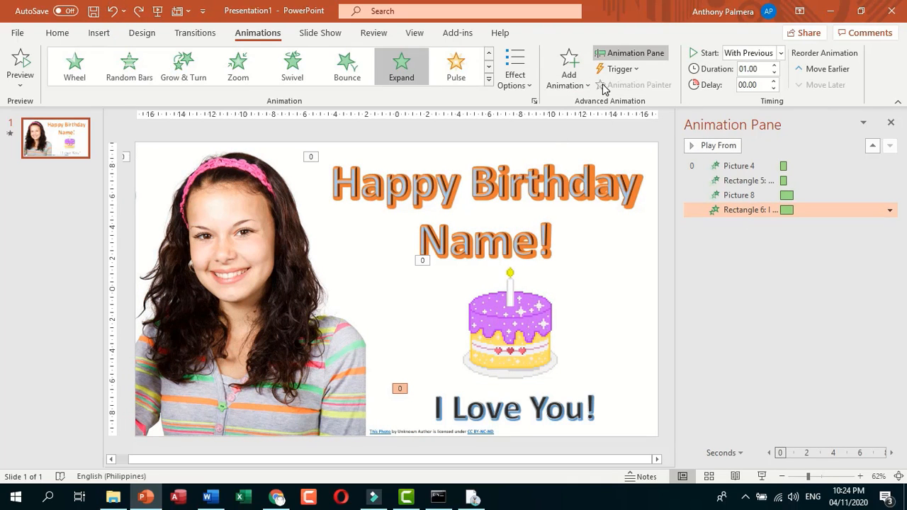
- Add a Color Pulse emphasis animation to the "I Love You!" text and set it to start With Previous
left_click(571, 64)
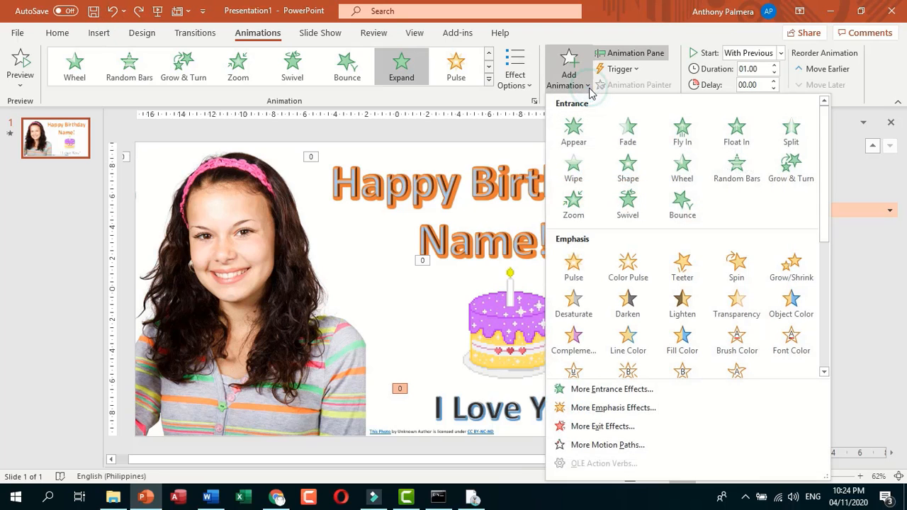
left_click(640, 262)
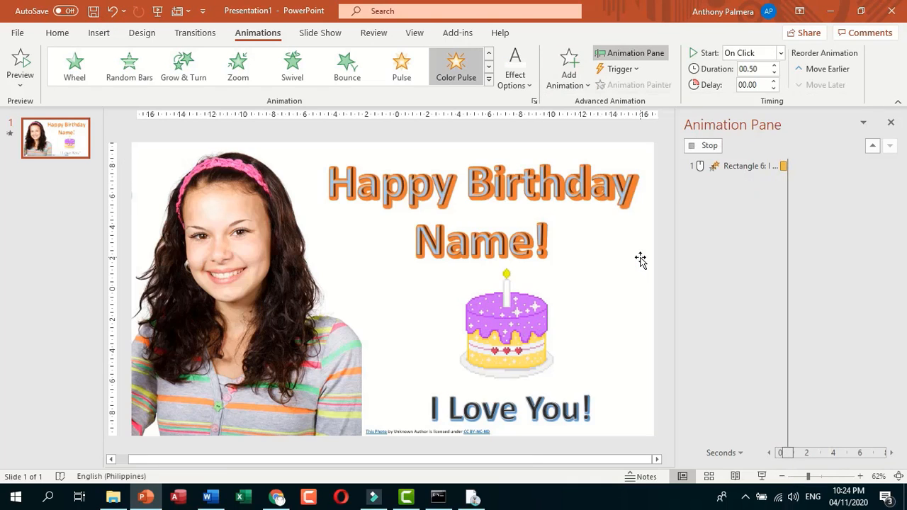
left_click(889, 225)
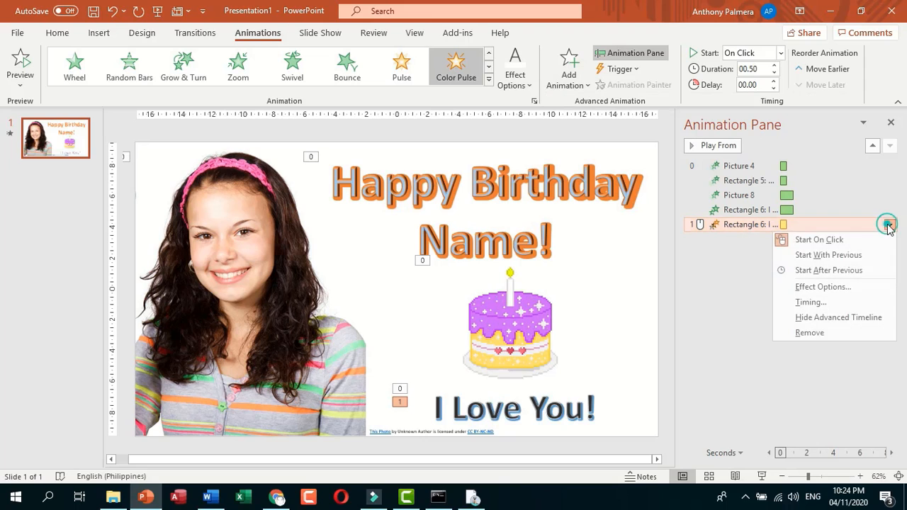
left_click(836, 256)
- Lengthen the "I Love You!" text's Color Pulse to 1.20 seconds and play the animation sequence from the portrait's Fly In
left_click(693, 167)
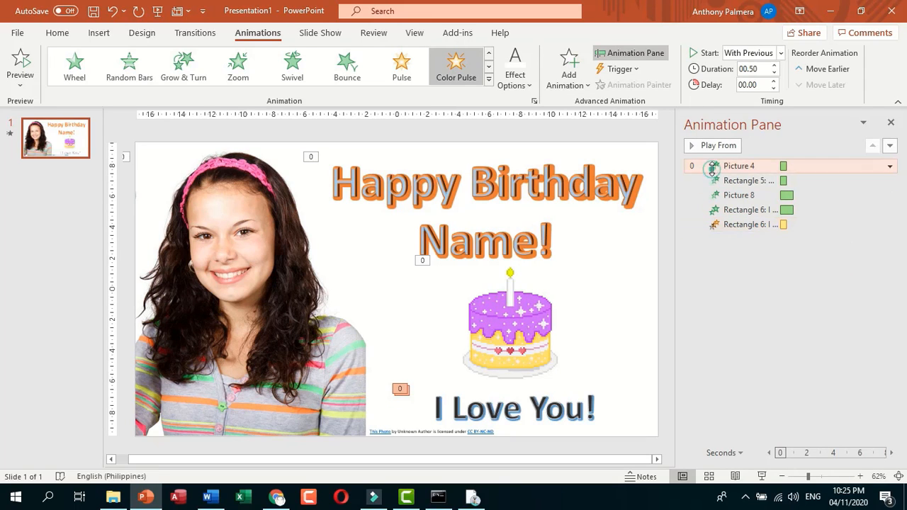
left_click(710, 146)
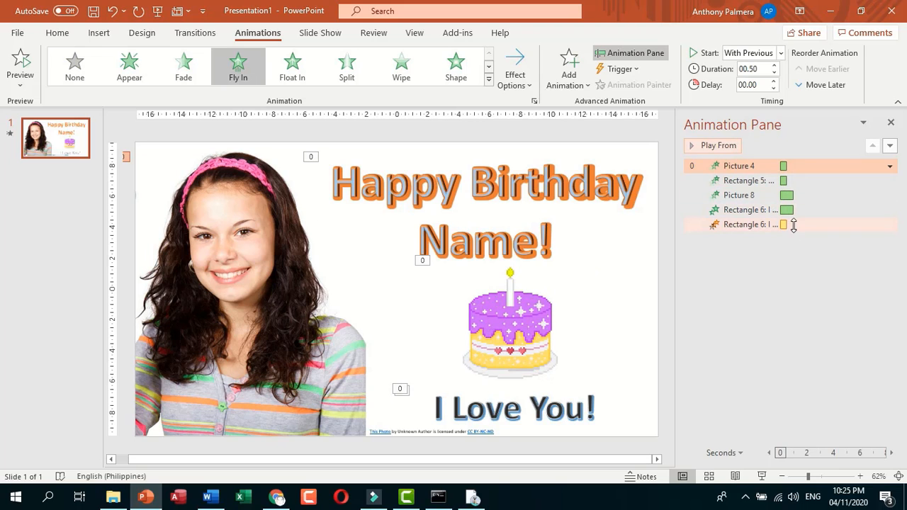
left_click_drag(787, 224, 796, 226)
left_click(779, 164)
left_click(733, 144)
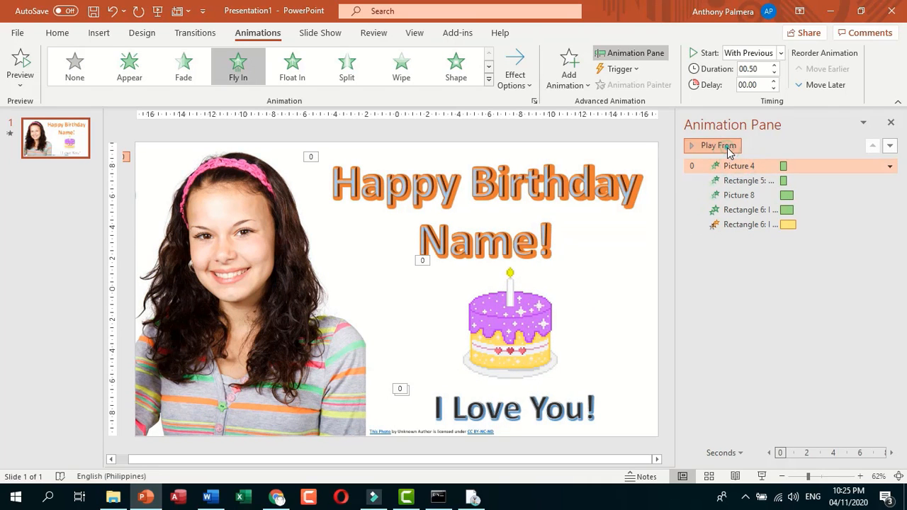
left_click(724, 146)
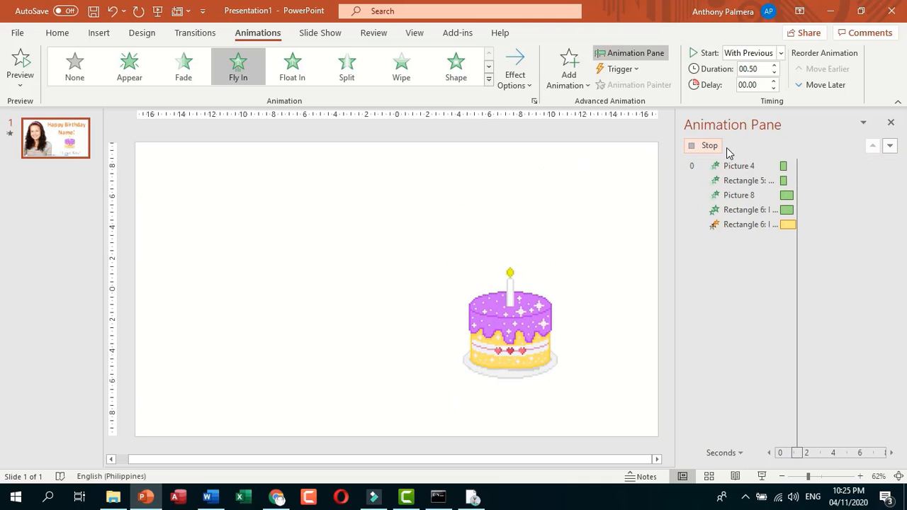
left_click(811, 224)
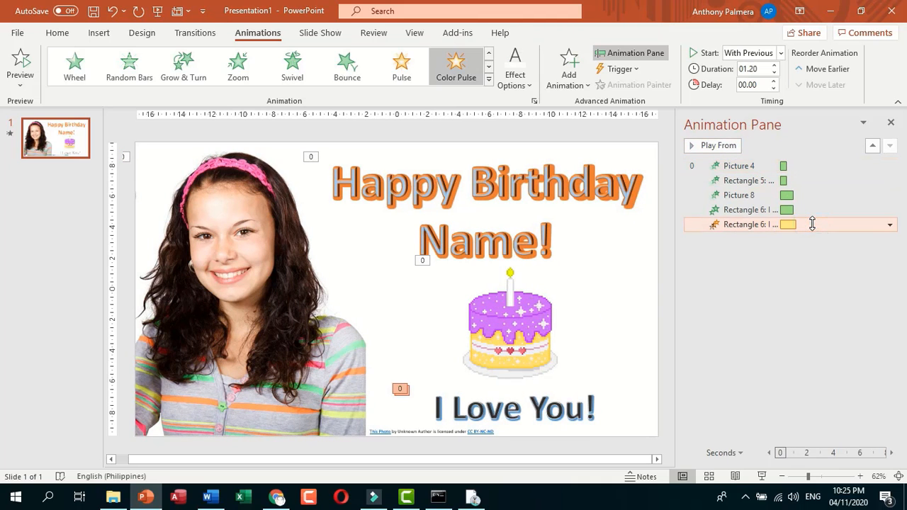
- Add a Brush Color emphasis animation to the "Happy Birthday Name!" text and open its start options
left_click(543, 211)
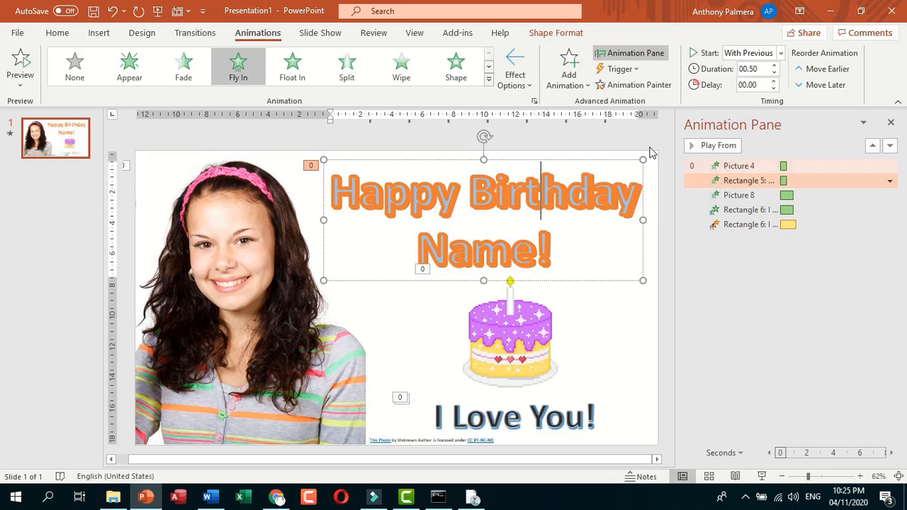
left_click(586, 91)
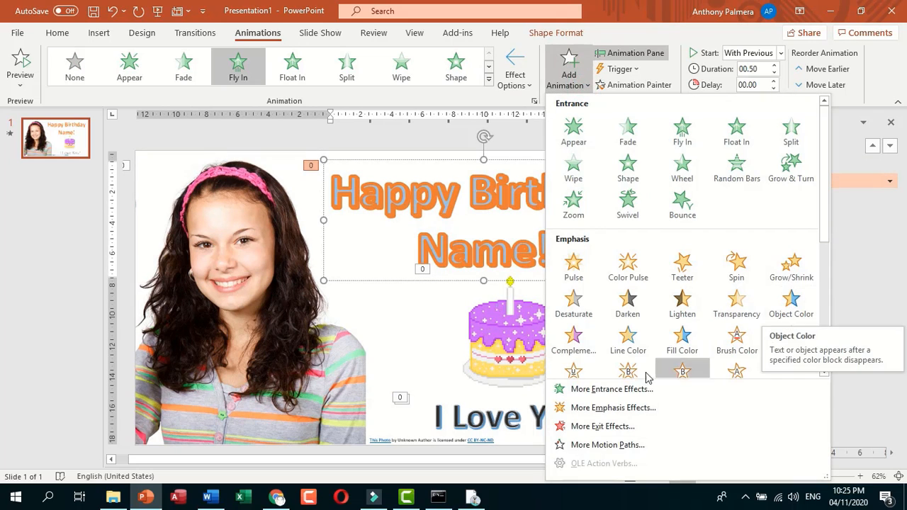
left_click(612, 409)
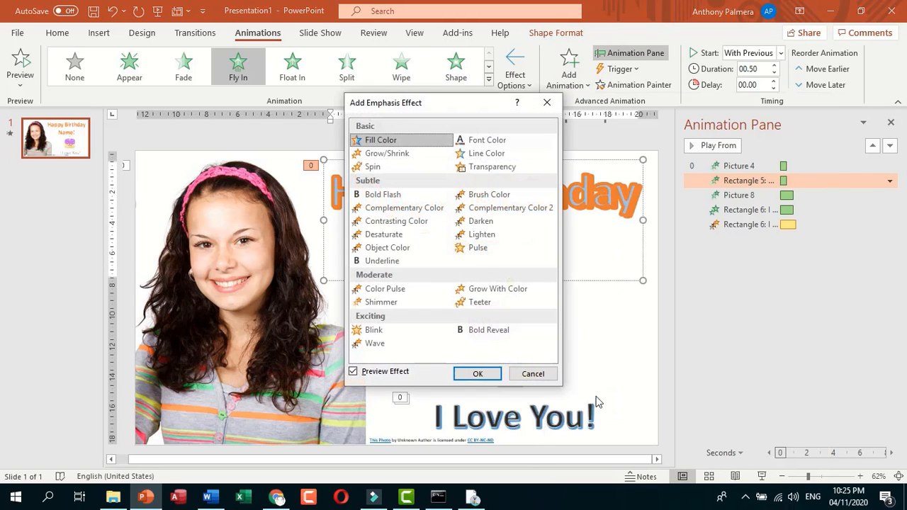
left_click(491, 196)
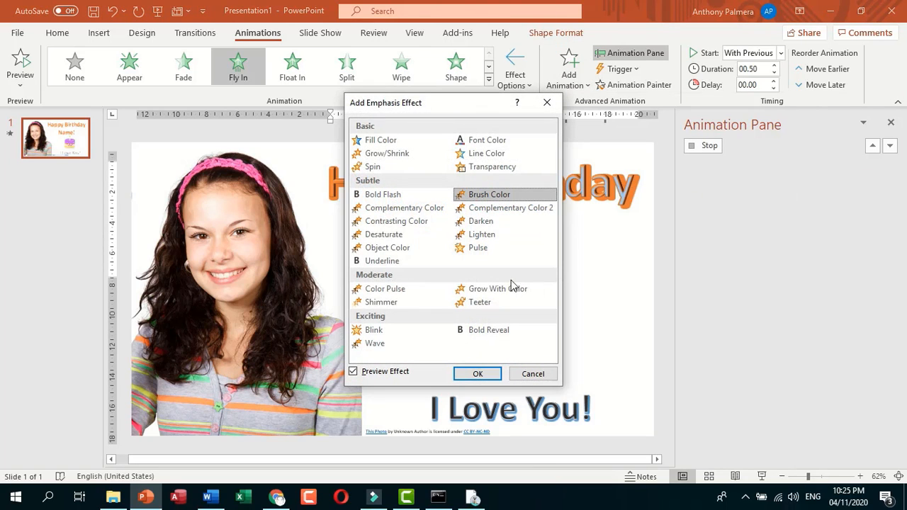
left_click(492, 371)
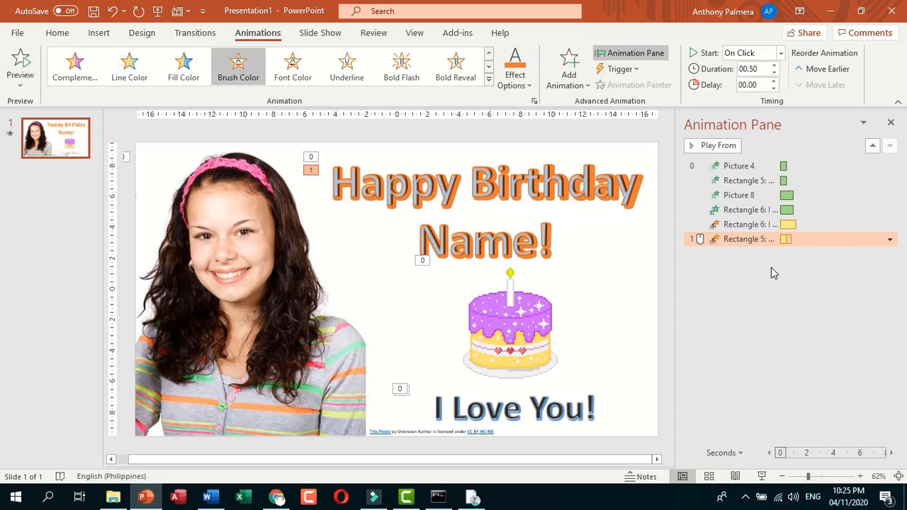
left_click(890, 240)
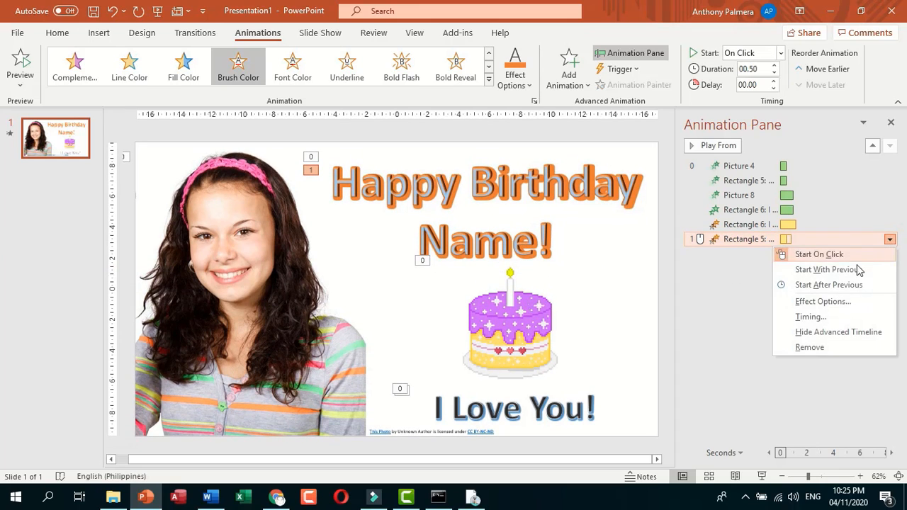